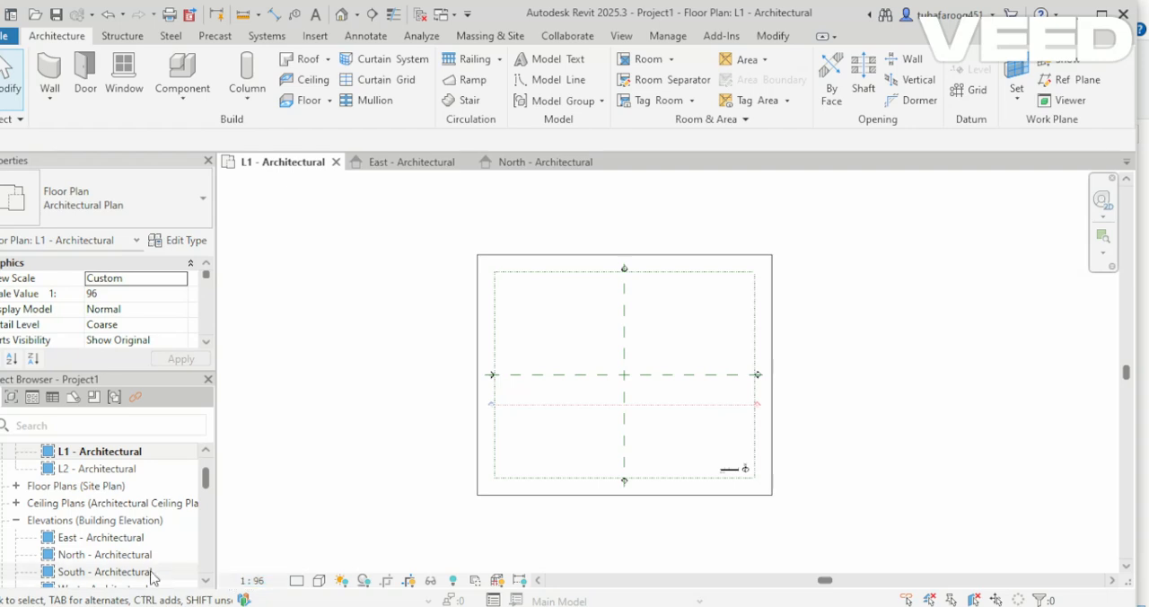
Open the North - Architectural elevation and set the L2 level's elevation to 350.
scroll(123, 560, down, 1)
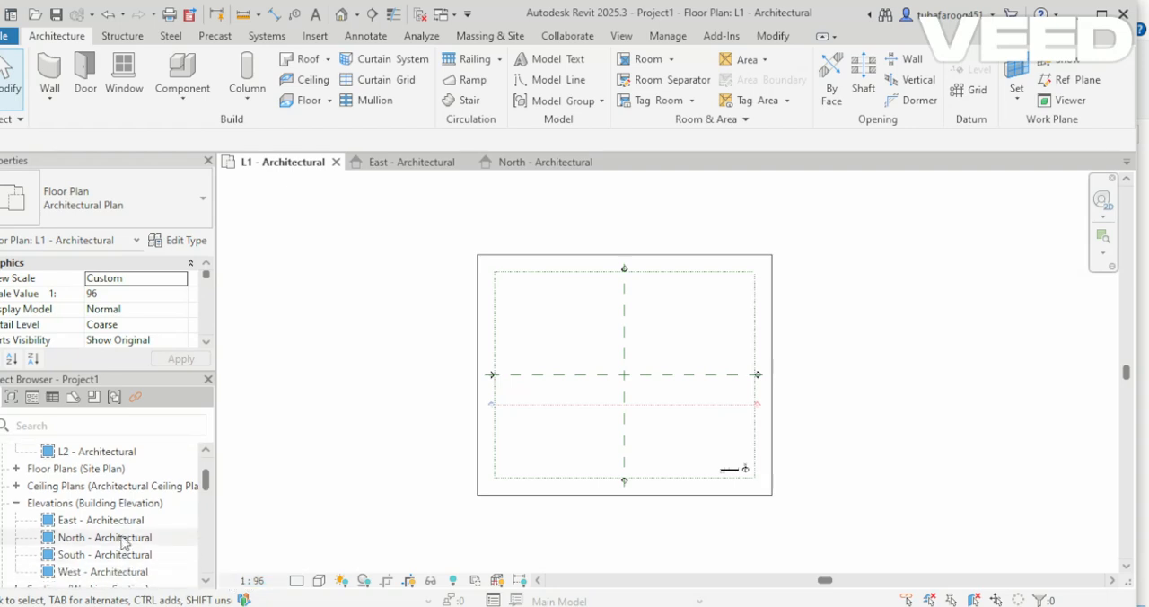
double_click(123, 539)
scroll(577, 367, down, 3)
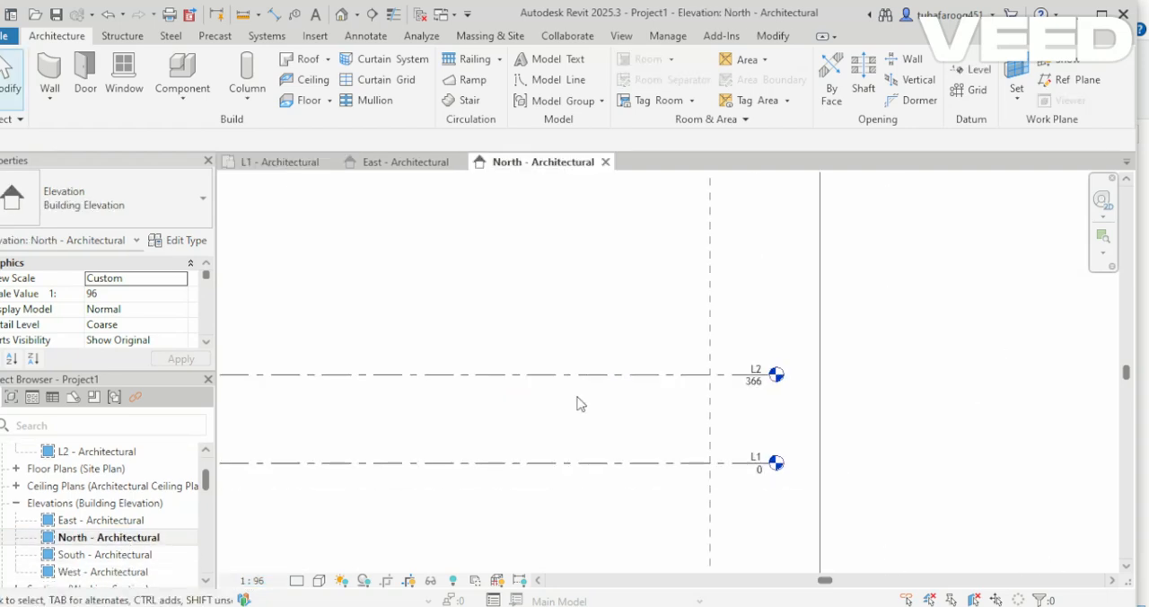
scroll(698, 459, down, 3)
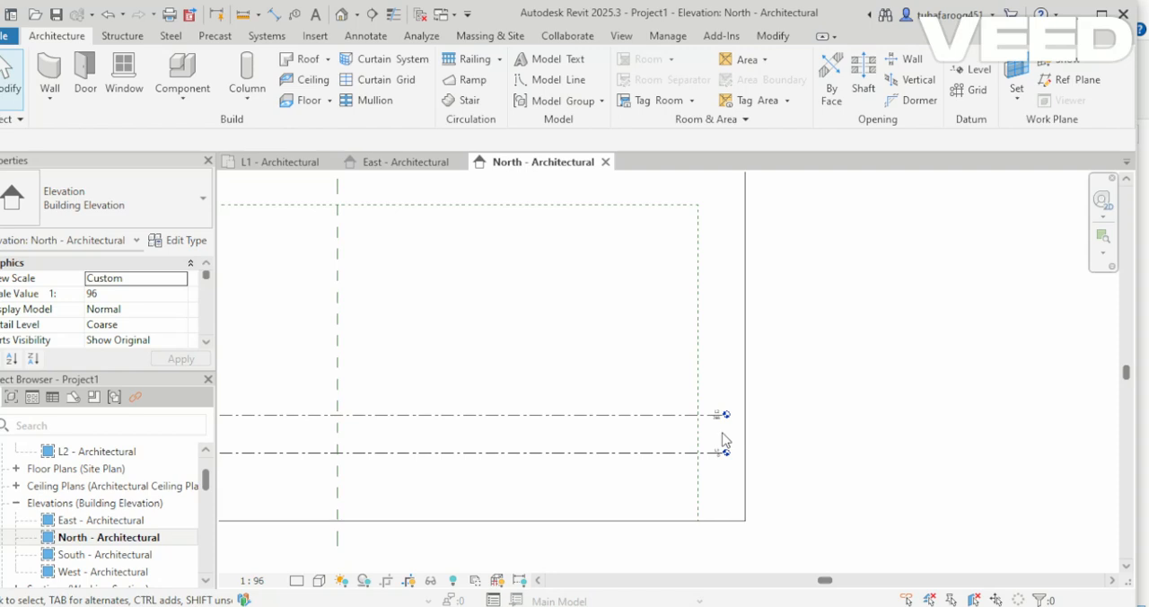
scroll(725, 439, up, 5)
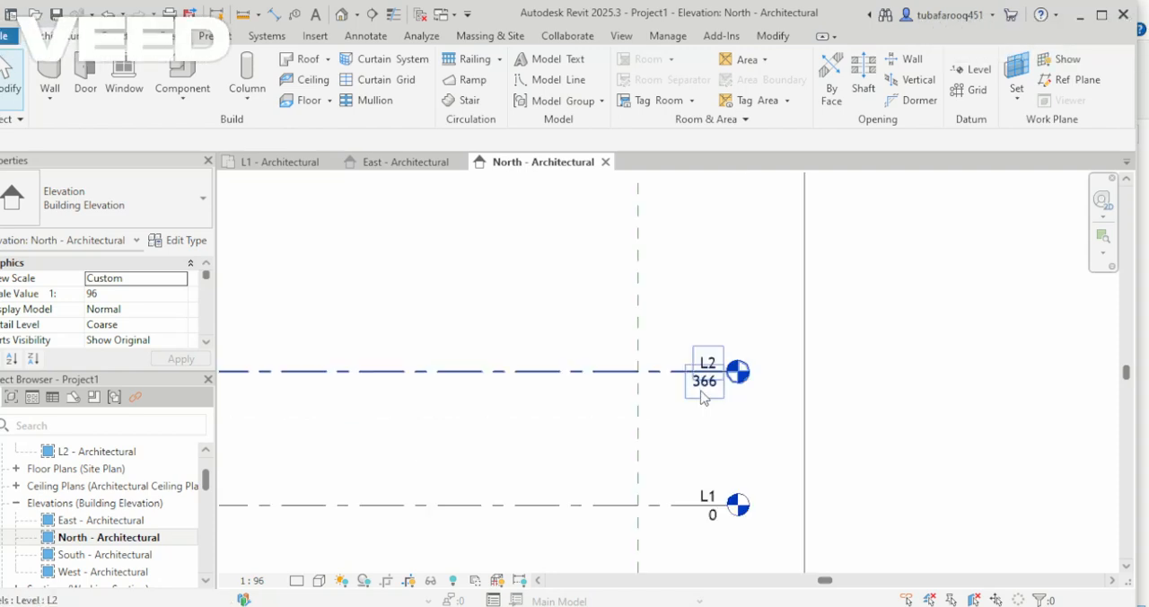
double_click(703, 391)
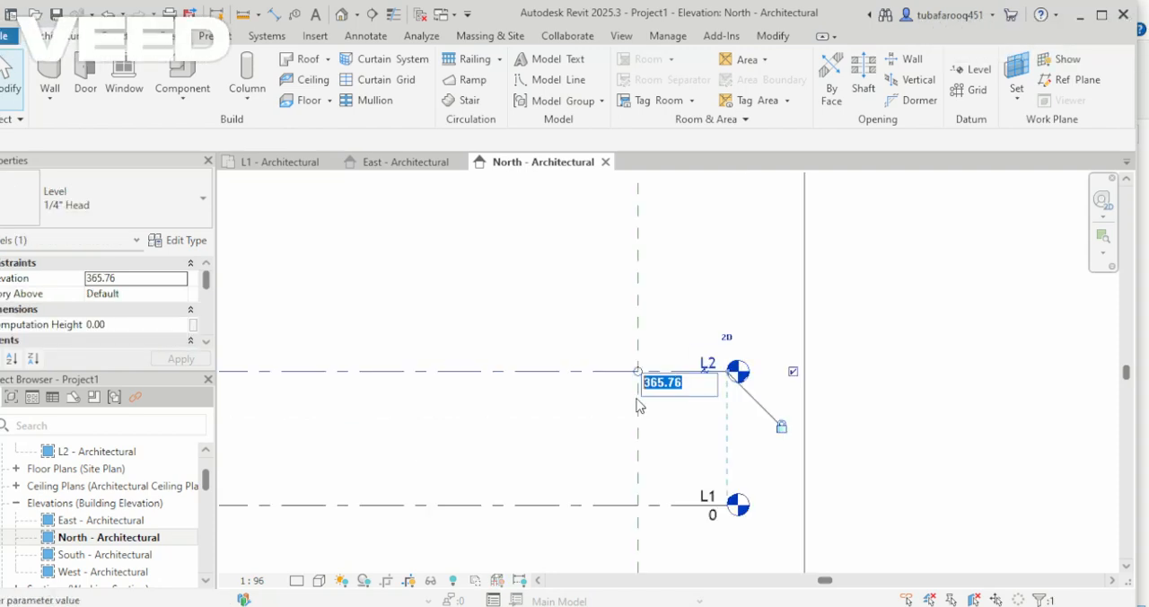
text(350)
key(Return)
Add a new level below L1, name it ground and set its elevation to -50.
scroll(831, 401, down, 5)
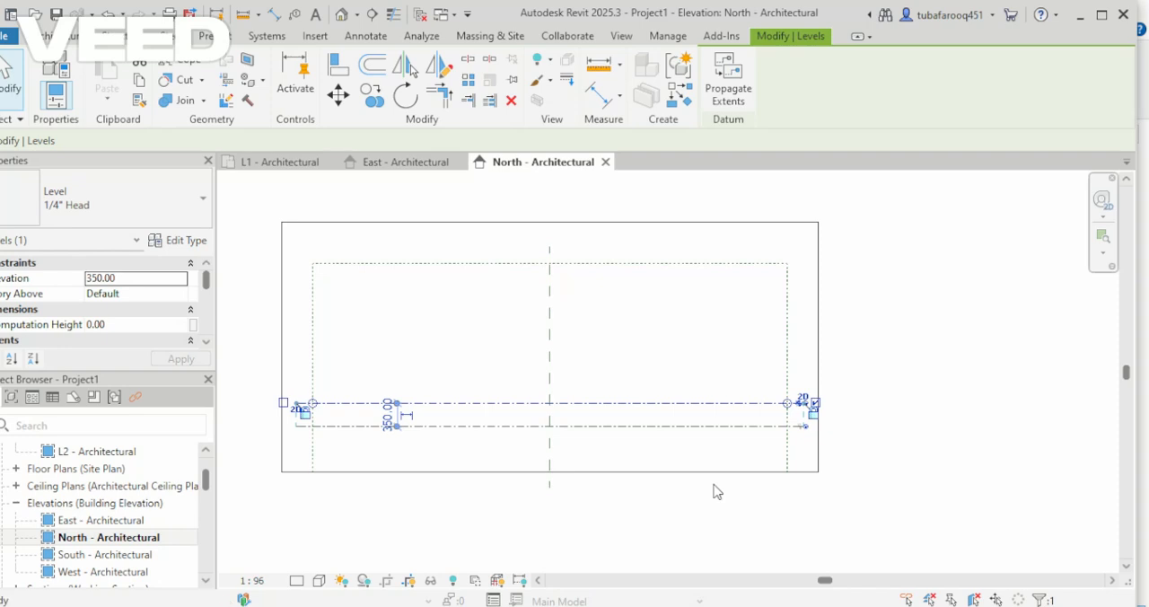
key(l)
key(l)
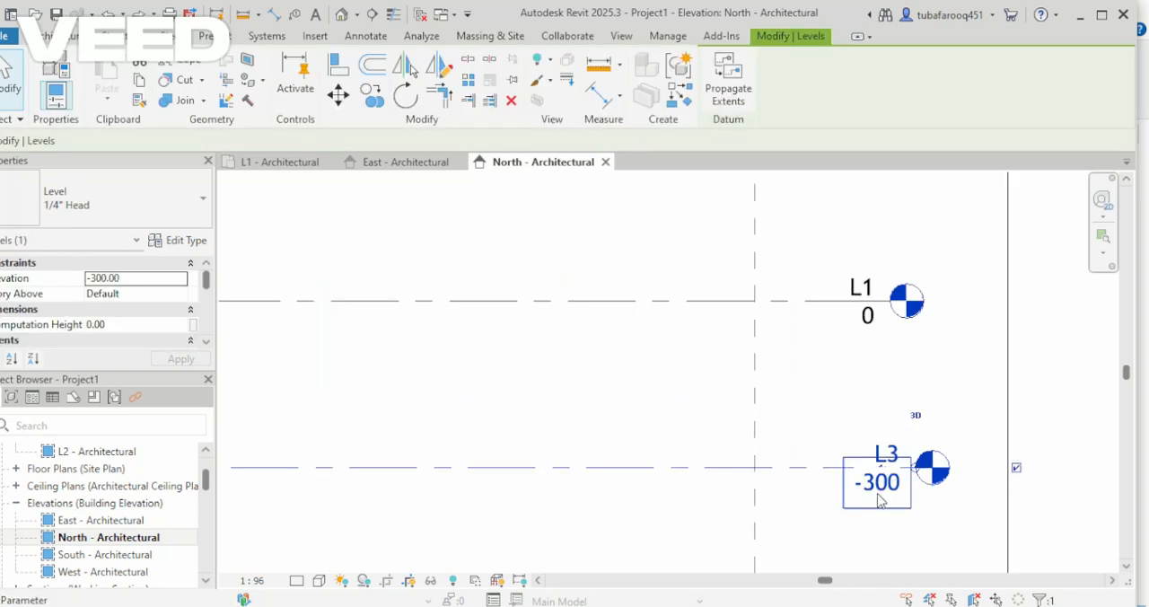
click(880, 494)
drag(869, 478, 833, 479)
text(-50)
key(Return)
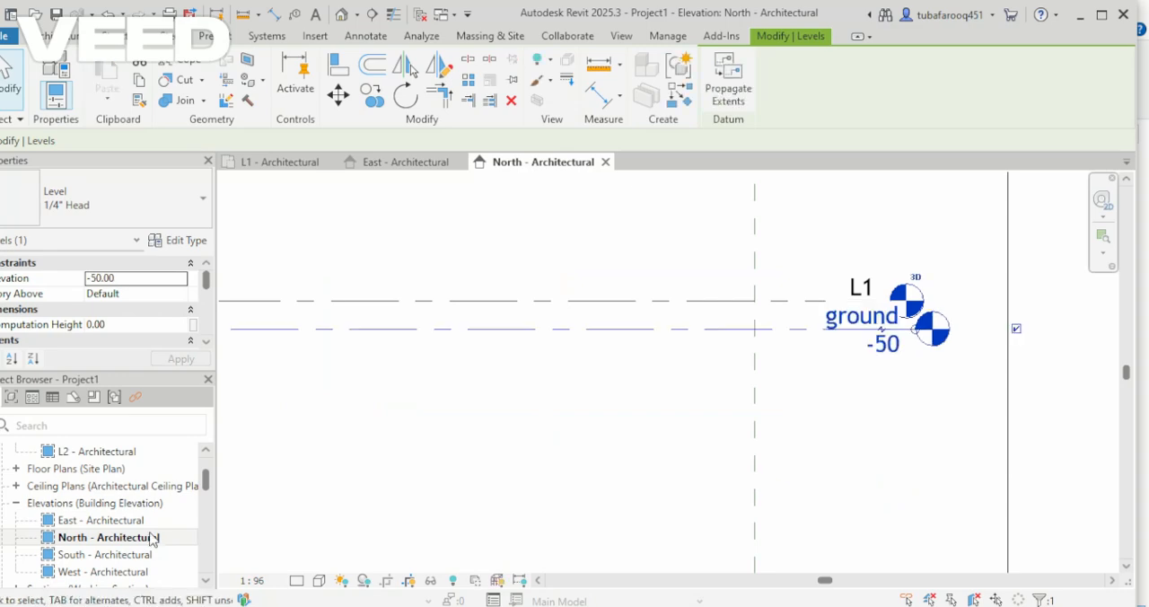
Open the L1 - Architectural floor plan.
scroll(151, 534, up, 3)
scroll(147, 529, up, 1)
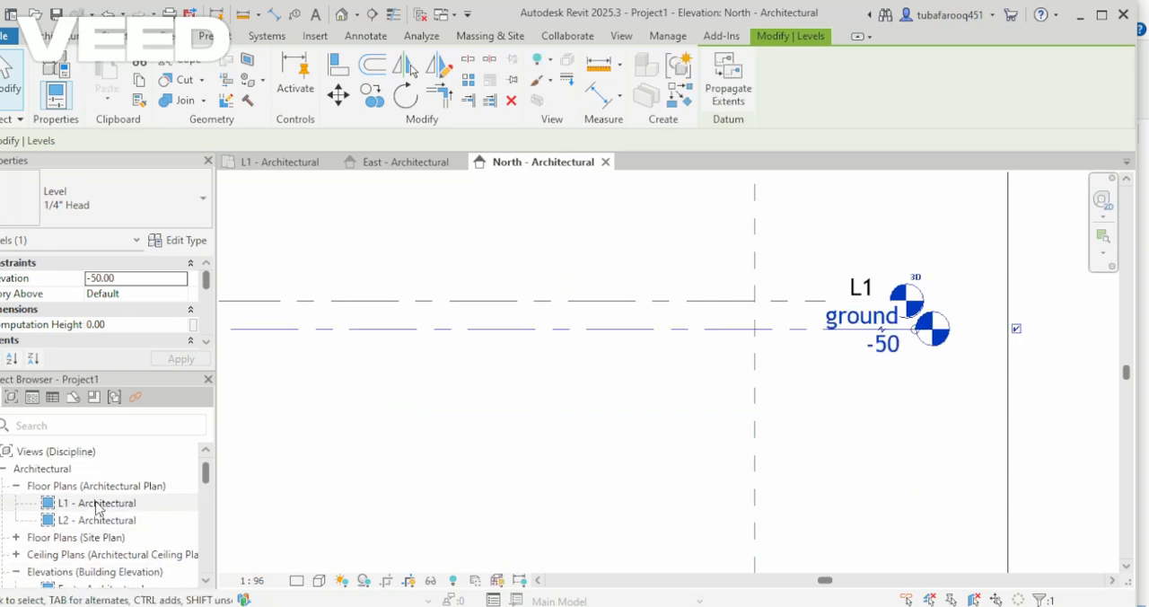
double_click(99, 506)
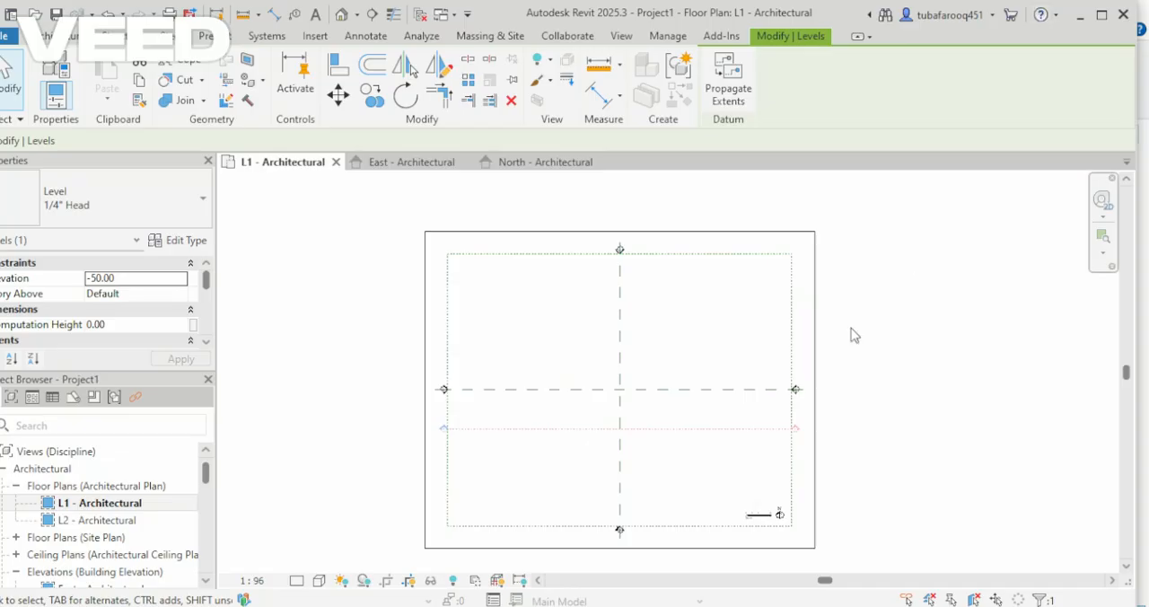
Load the Table-Dining Round w Chairs family from the Tables folder under US Imperial, Furniture.
click(315, 36)
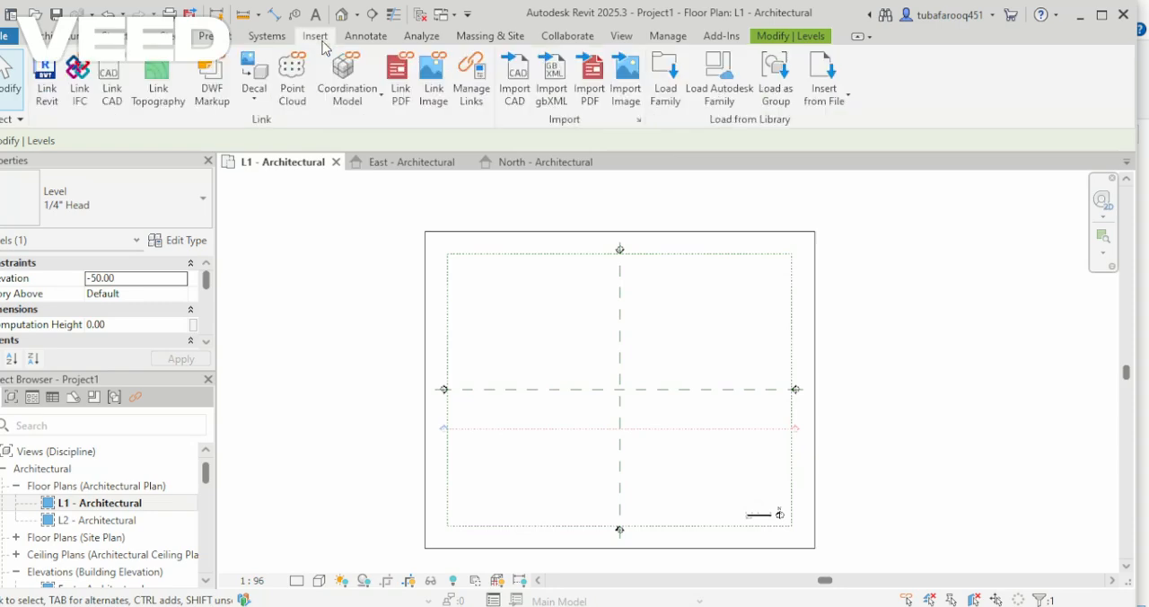
click(666, 90)
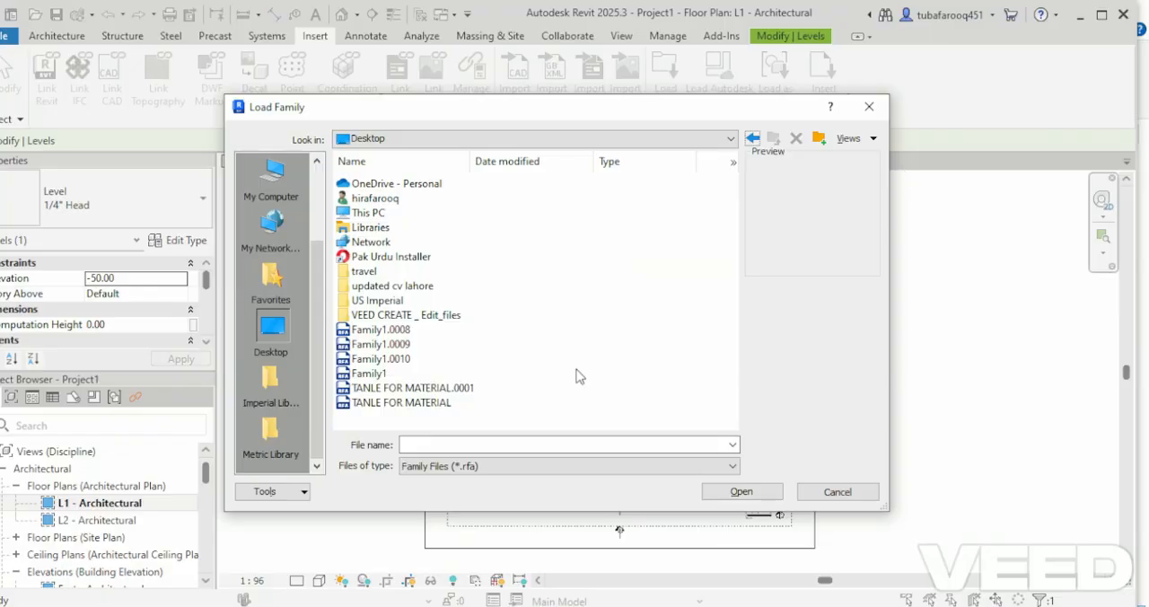
double_click(389, 300)
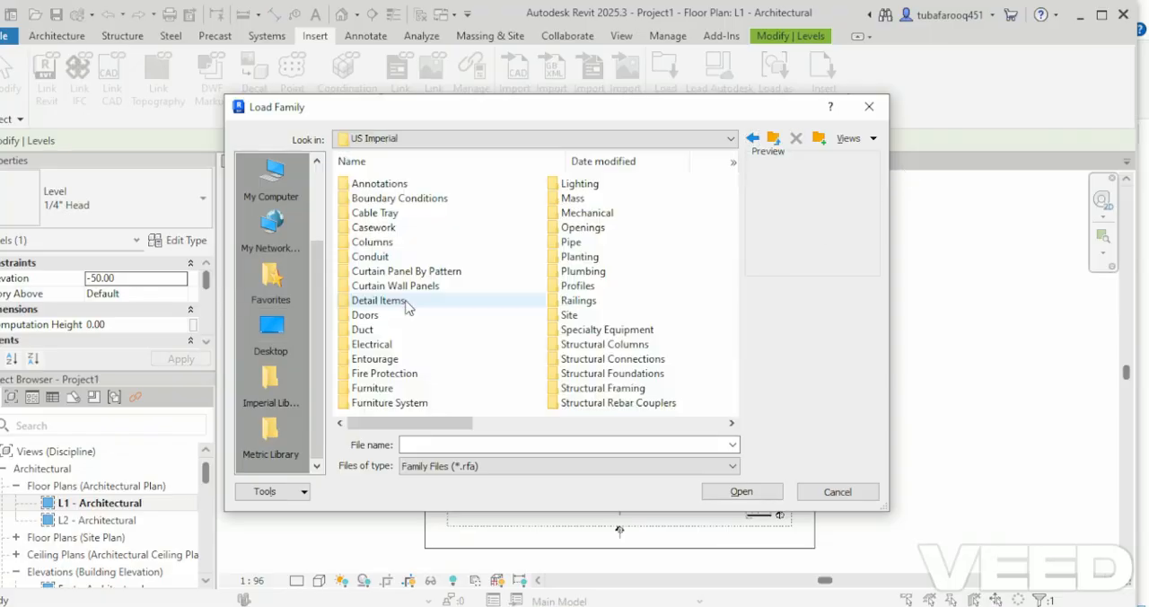
double_click(388, 389)
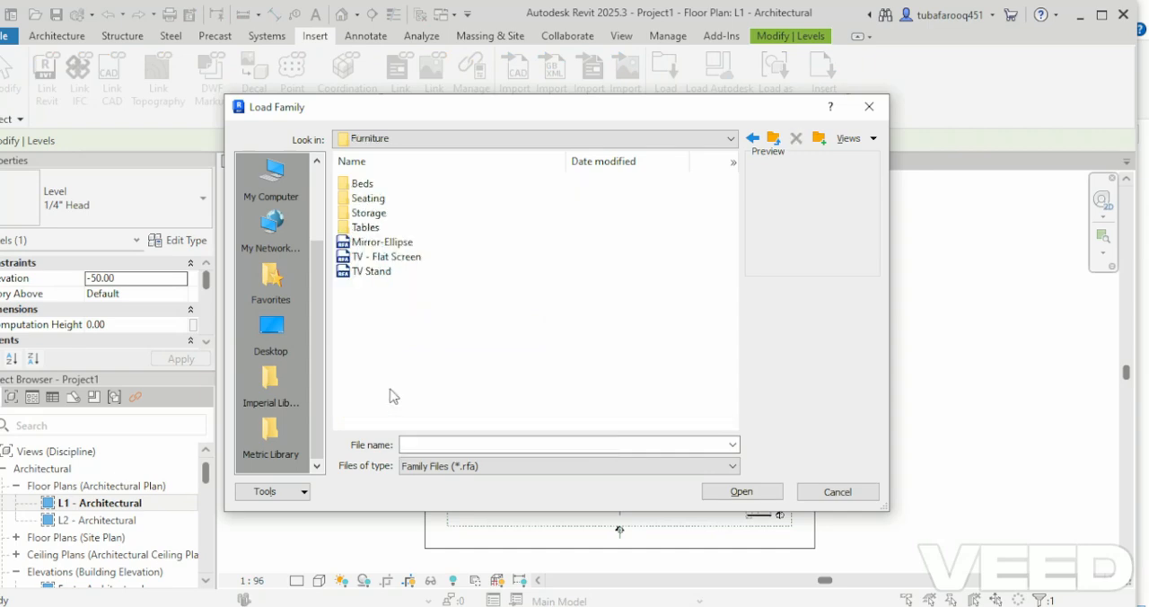
double_click(394, 230)
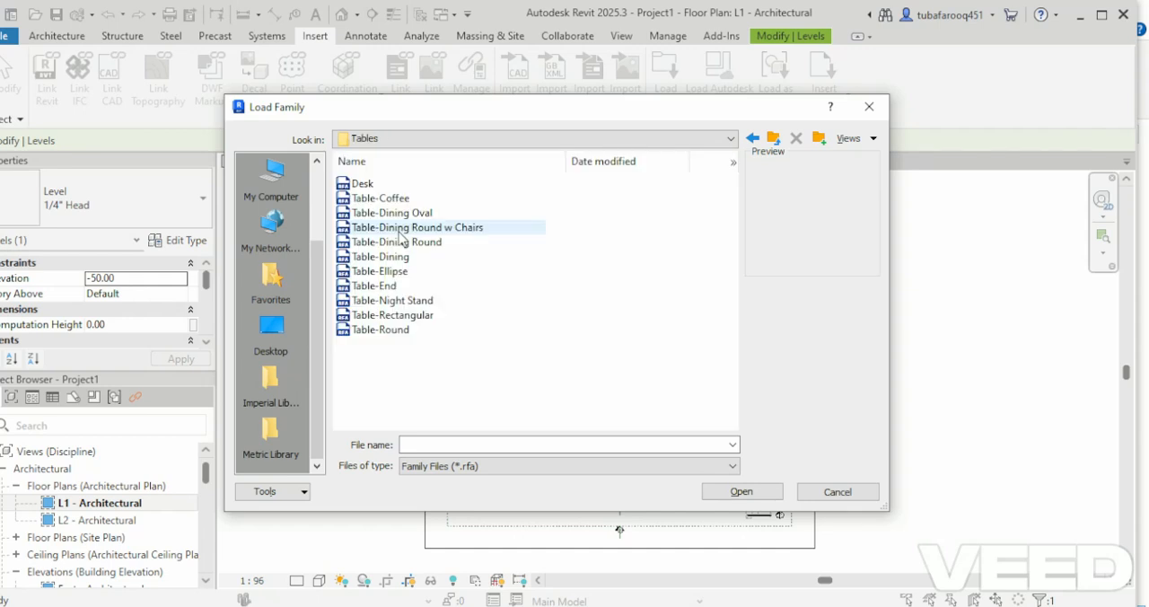
click(399, 230)
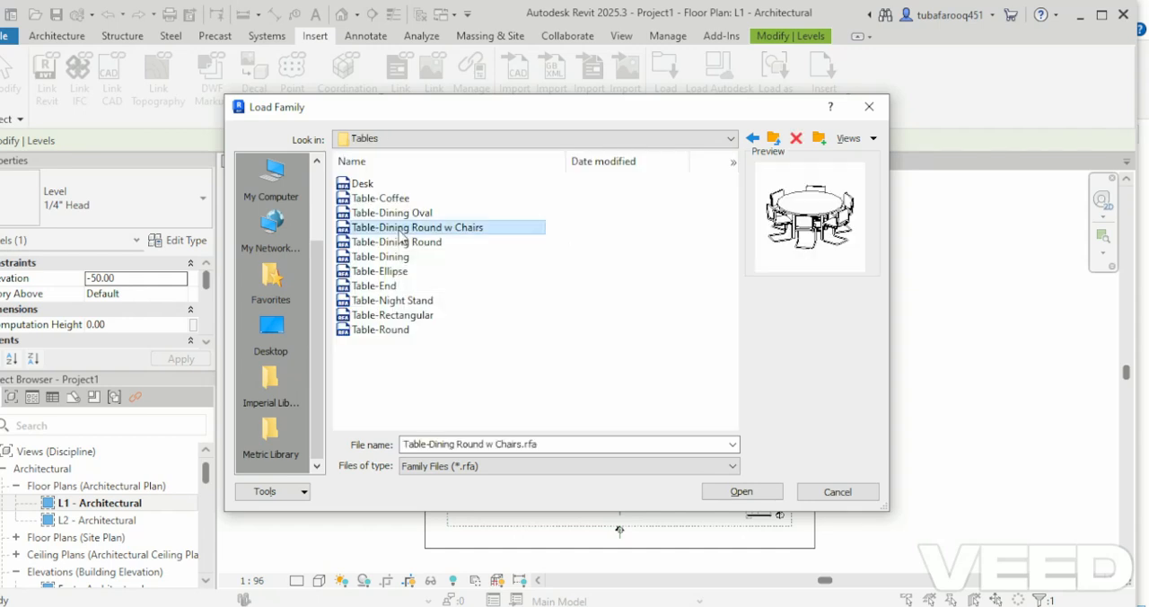
click(741, 491)
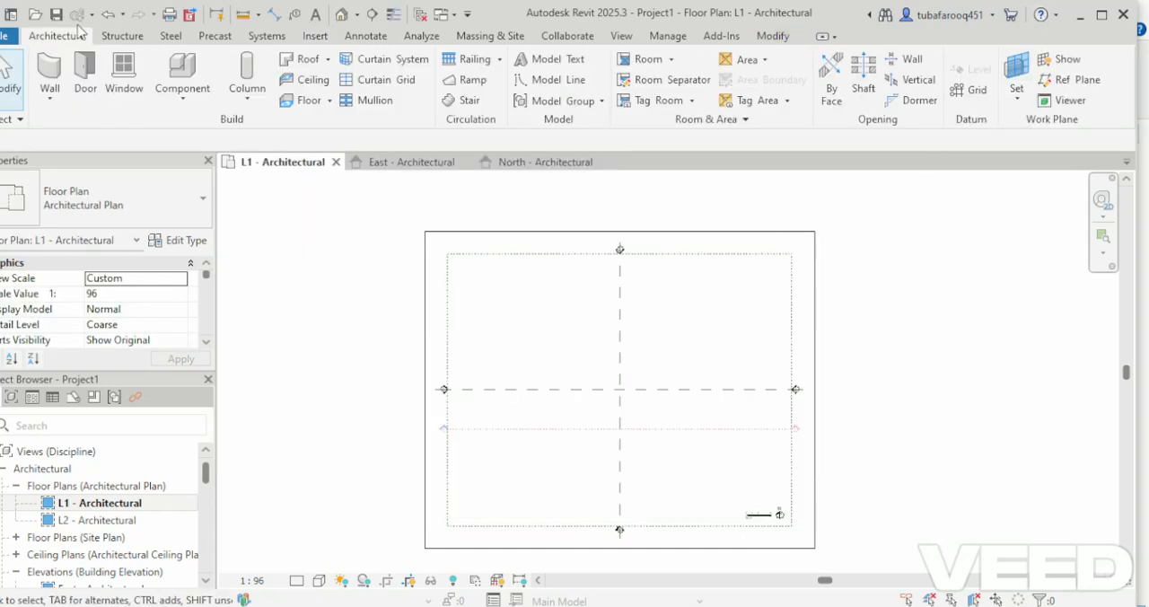
Place a Table-Dining Round w Chairs component of the 36" Diameter type on the L1 plan.
click(193, 106)
click(222, 123)
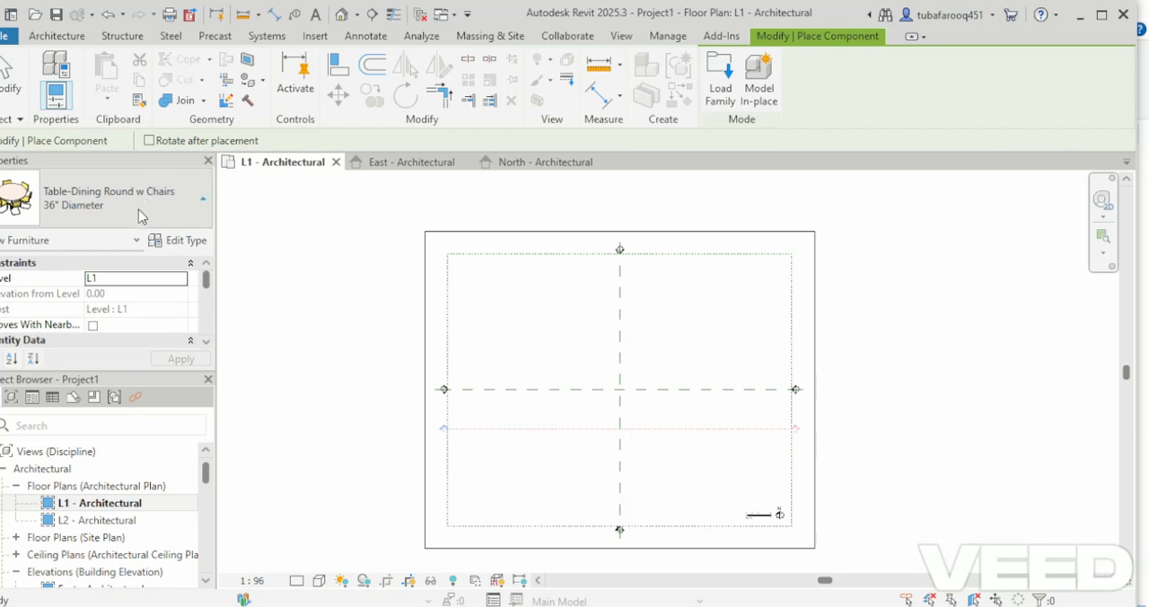
click(125, 198)
click(112, 296)
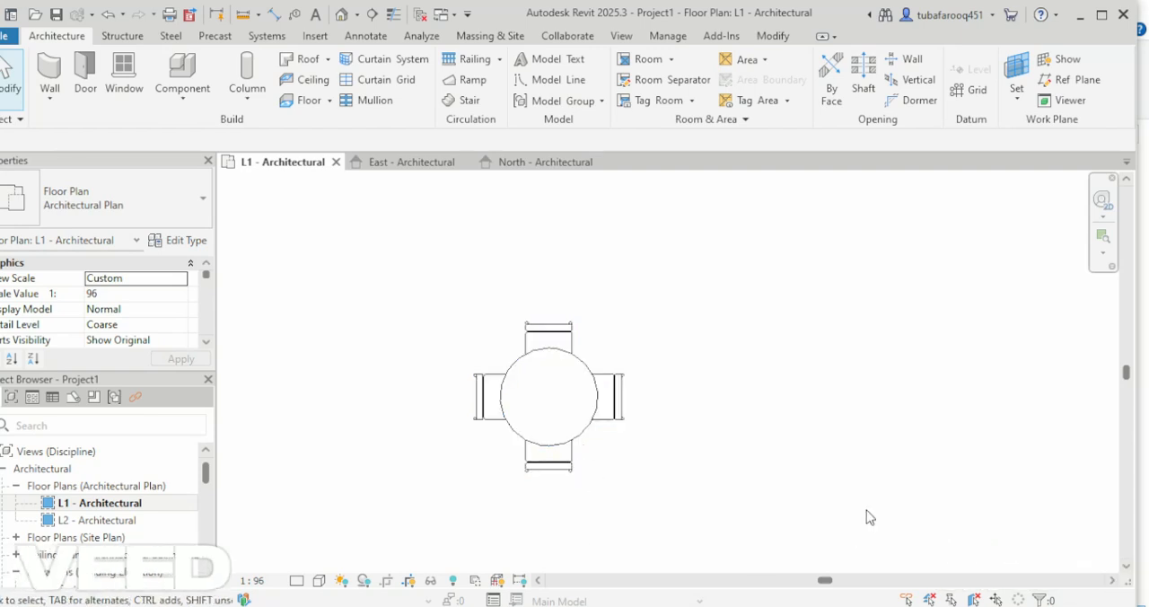
Rotate the placed dining table with chairs by 45 degrees.
click(546, 381)
key(r)
key(o)
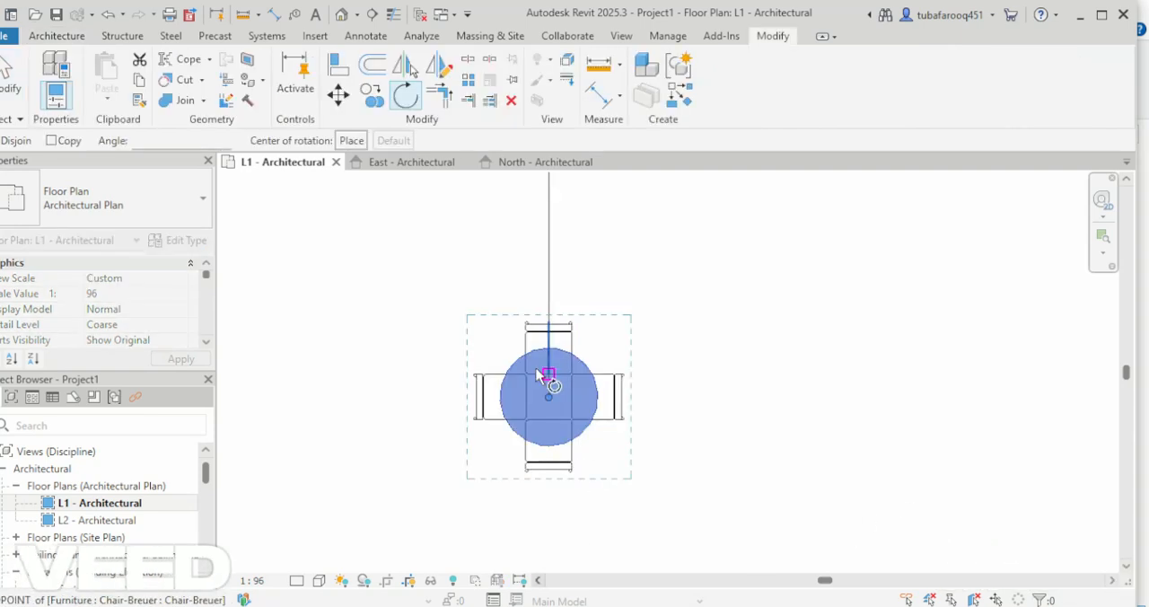
click(192, 141)
text(45)
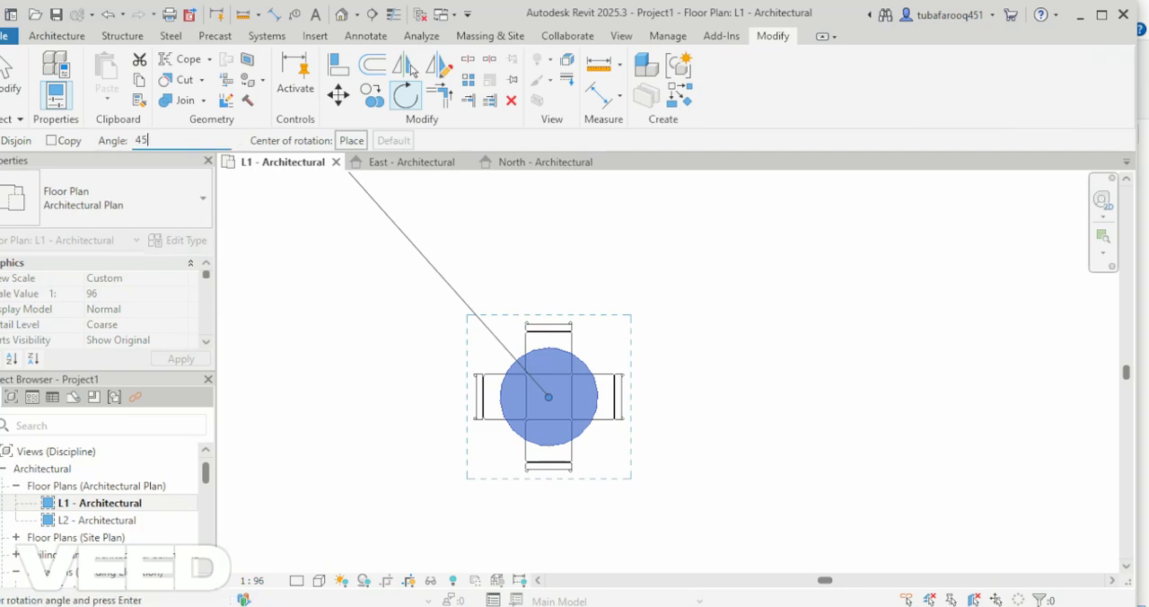
key(Return)
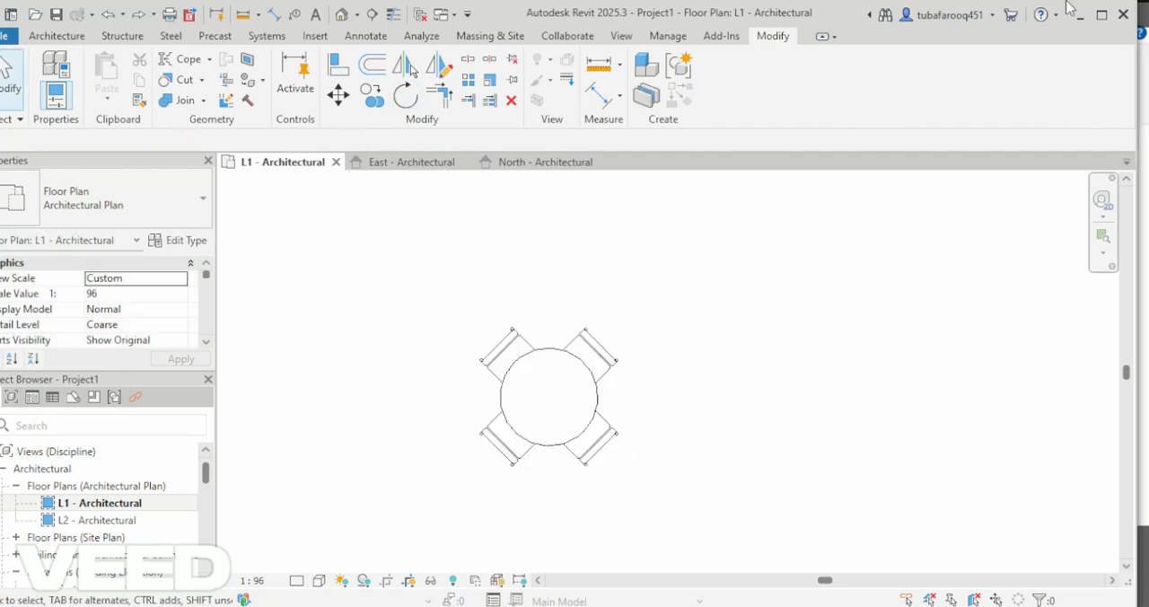
Array the rotated table straight down the plan as 5 grouped items spaced to the last, and move the last one up to tighten the spacing.
click(595, 387)
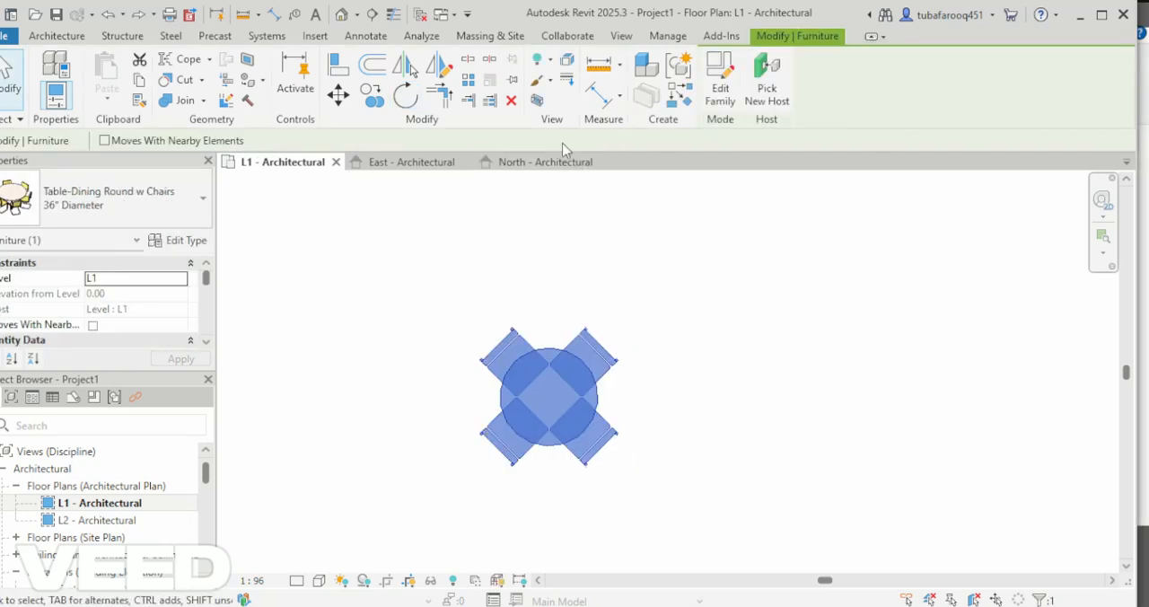
click(469, 81)
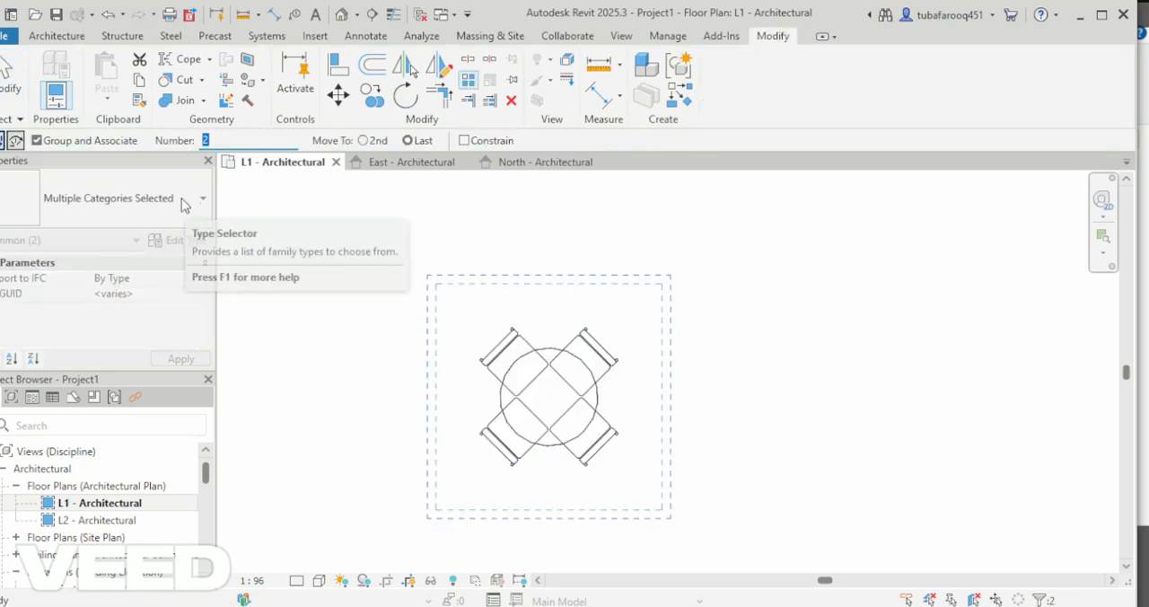
text(5)
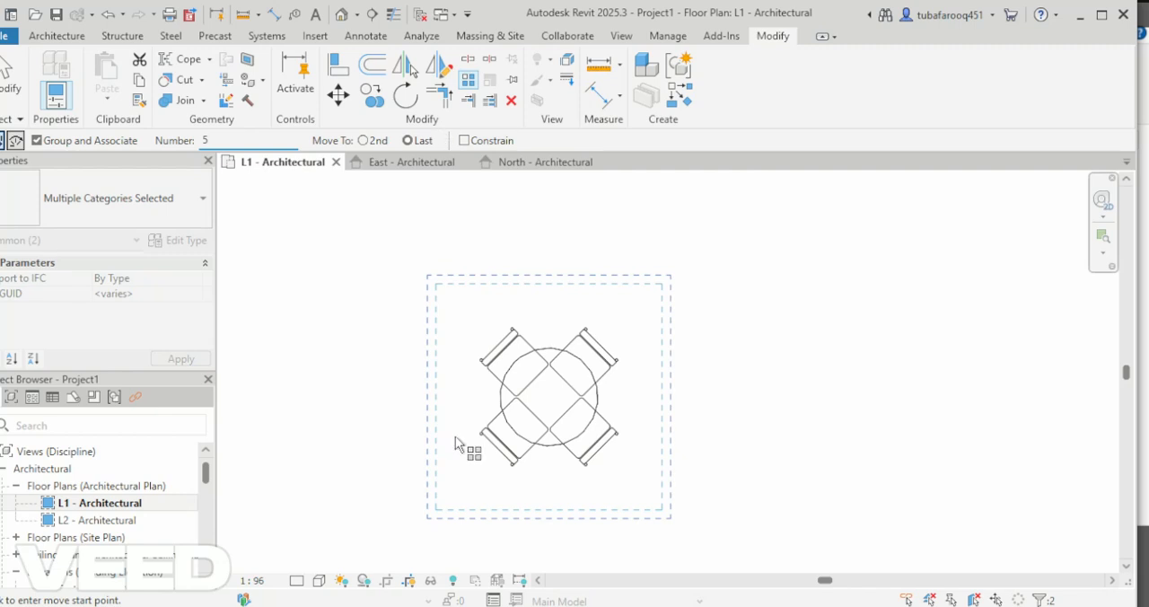
click(550, 398)
scroll(553, 394, down, 2)
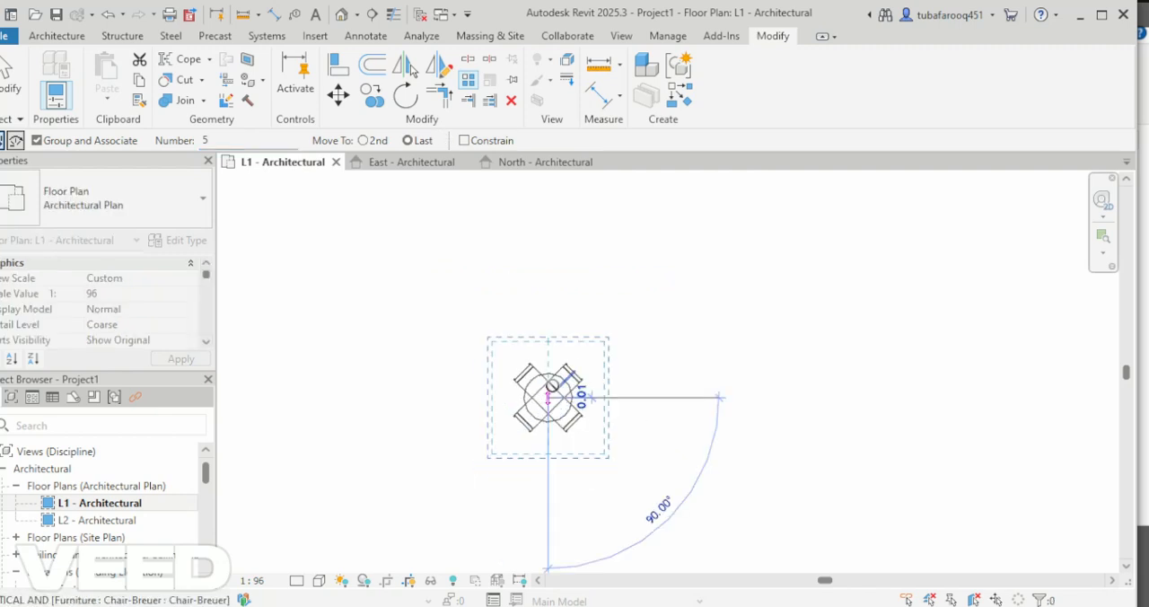
scroll(548, 386, down, 3)
scroll(549, 413, down, 2)
scroll(549, 422, down, 2)
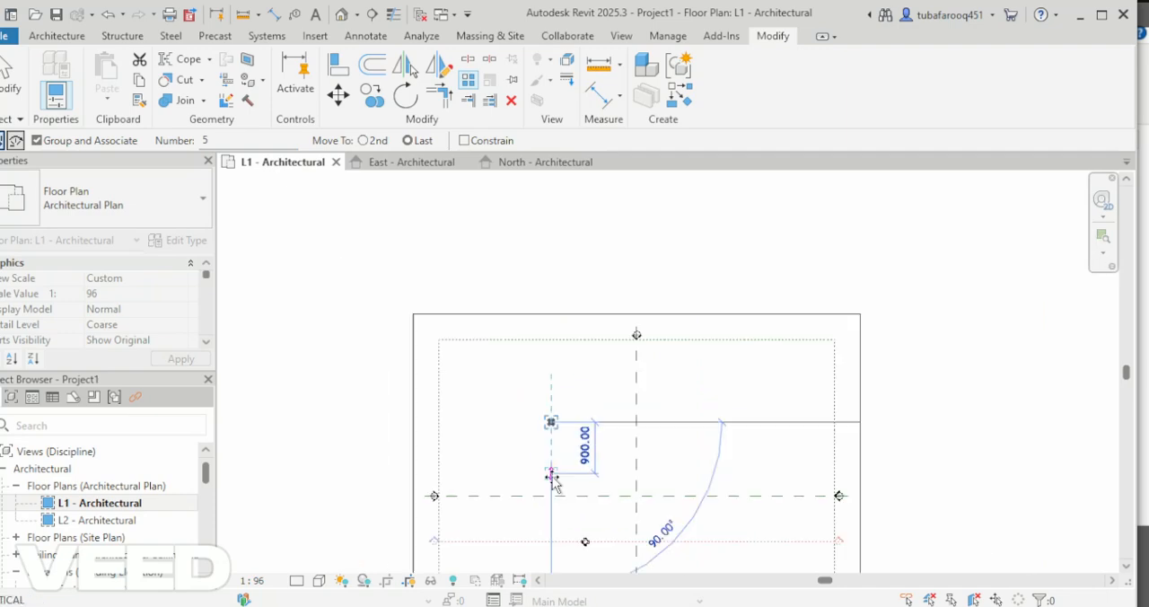
click(552, 539)
scroll(554, 546, up, 4)
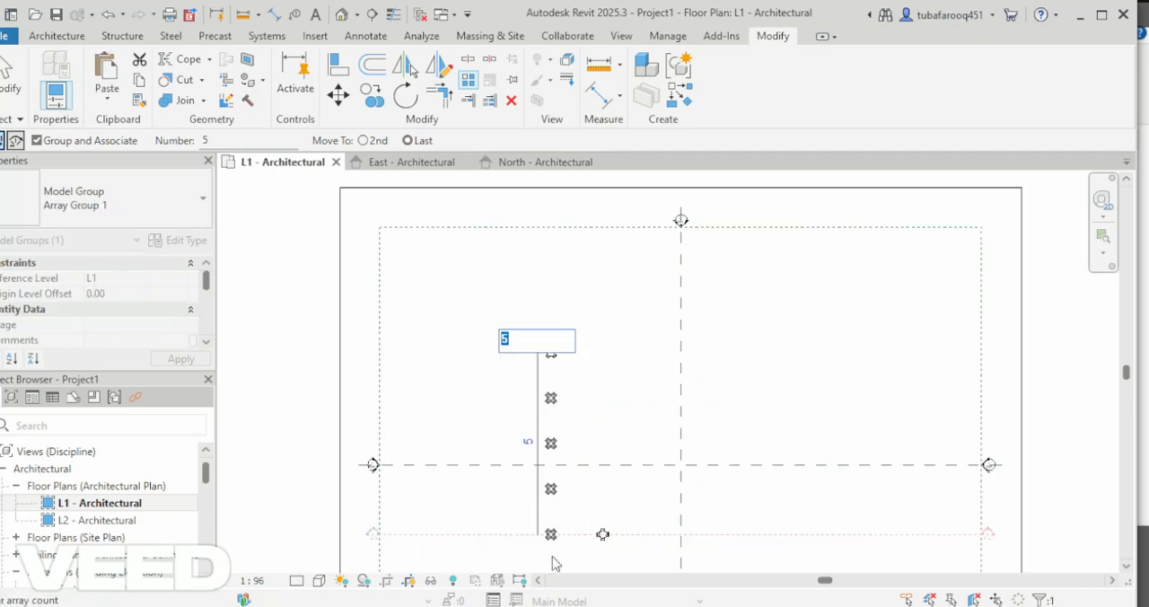
scroll(556, 561, up, 2)
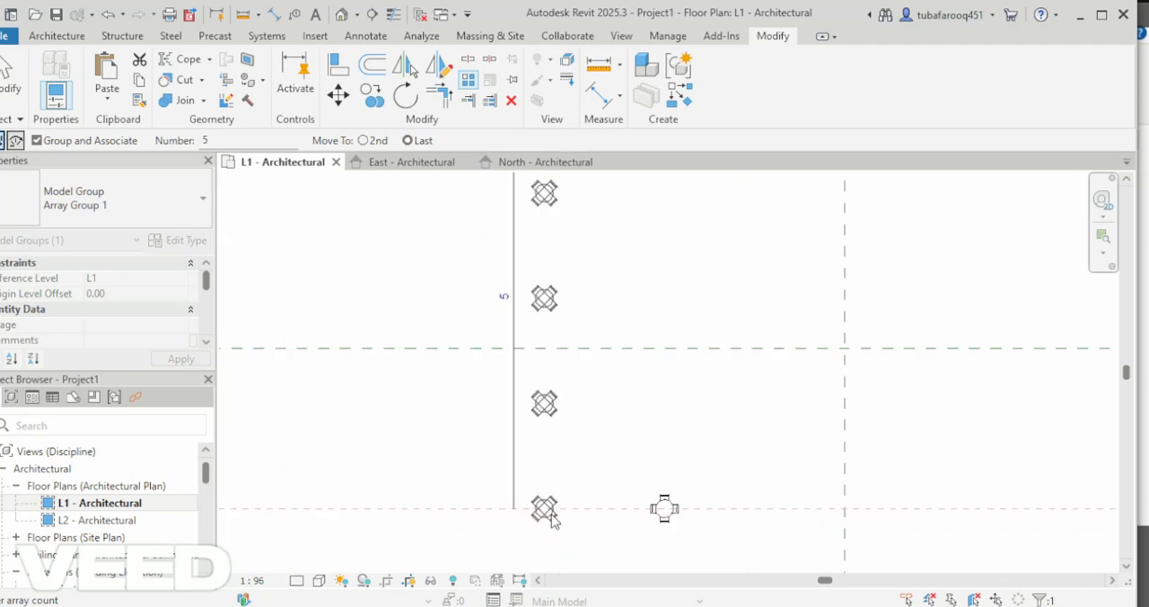
key(Return)
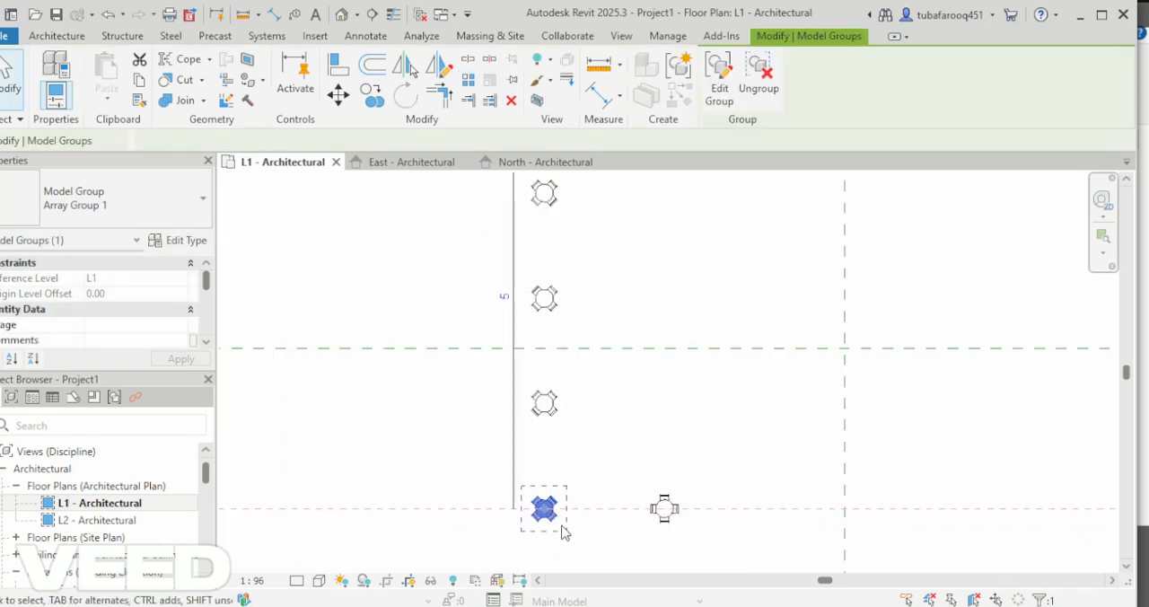
drag(557, 526, 557, 521)
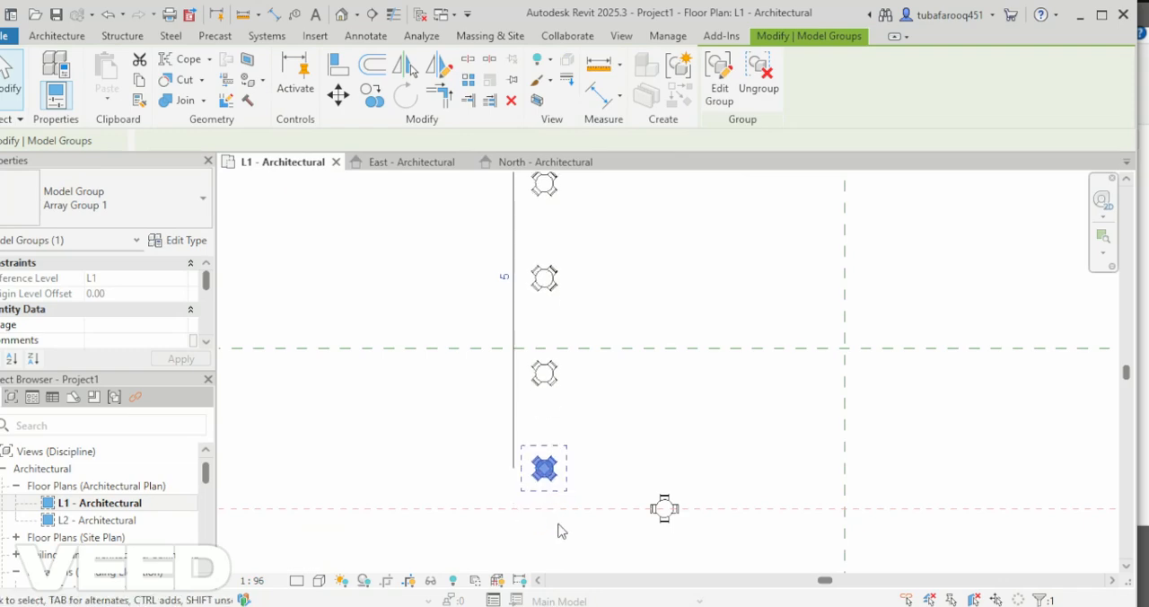
Draw a rectangle of Generic - 8" architectural walls, about 1570 by 1070, around the column of dining tables on the L1 plan.
key(w)
key(a)
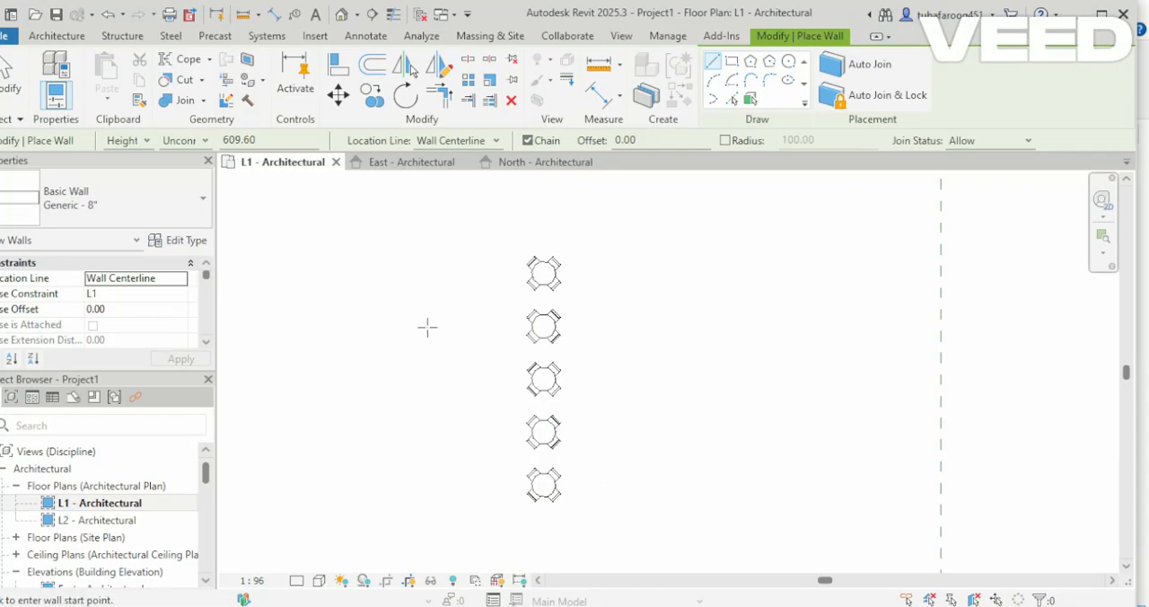
click(76, 41)
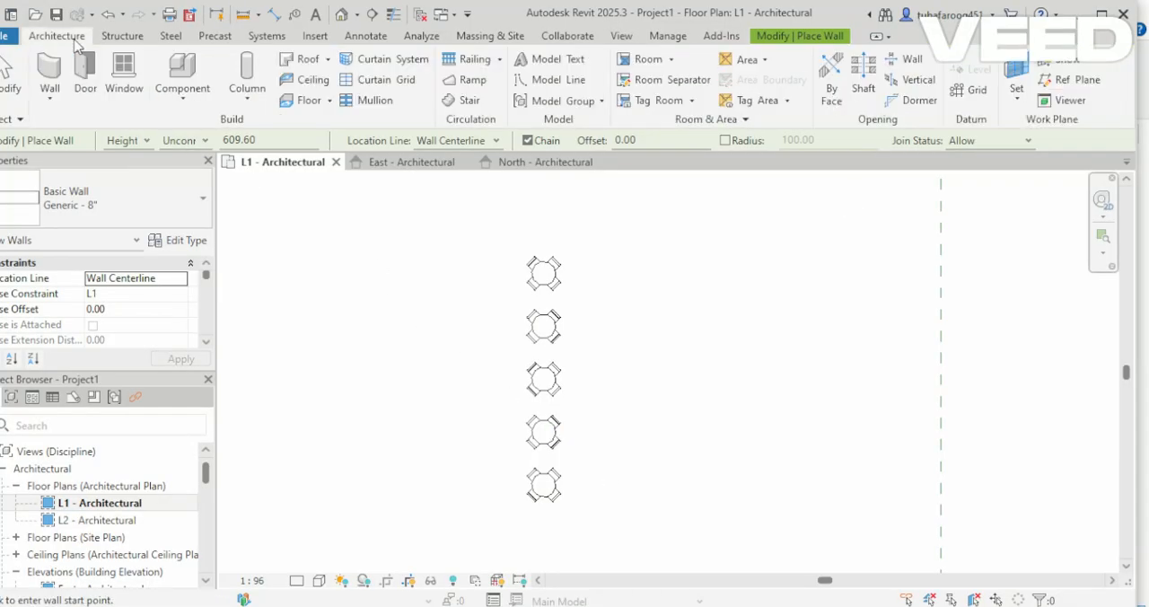
click(61, 100)
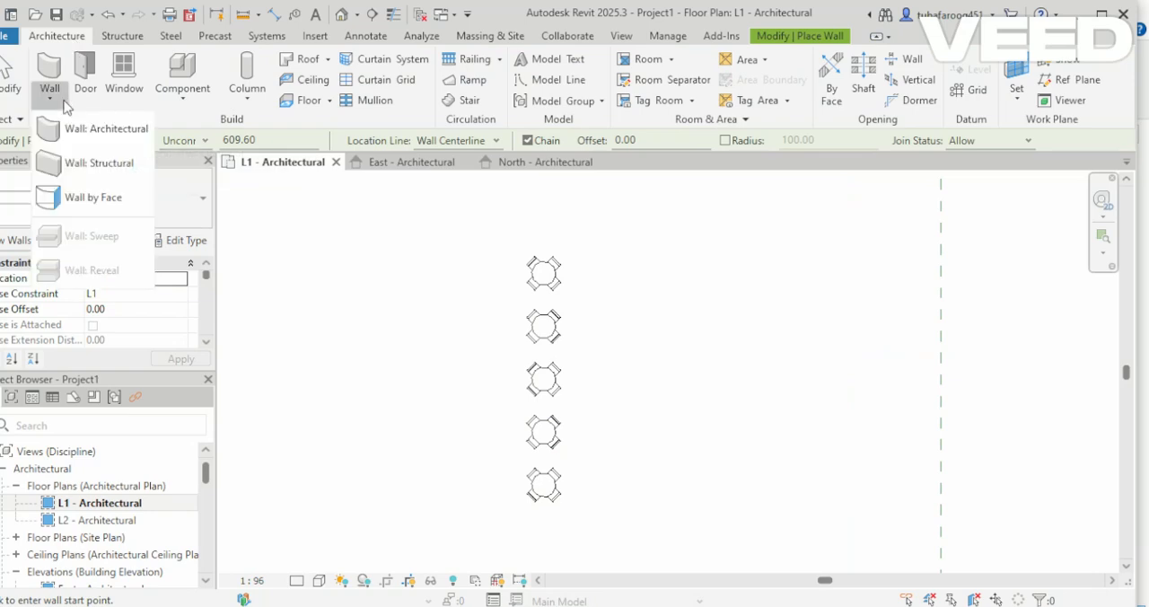
click(114, 133)
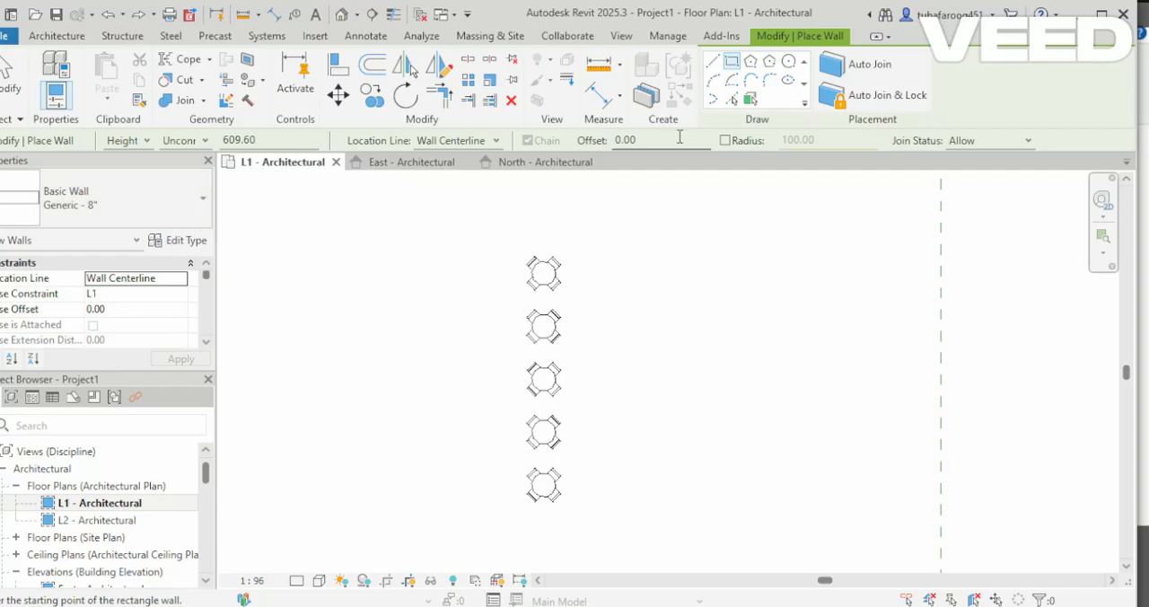
click(504, 250)
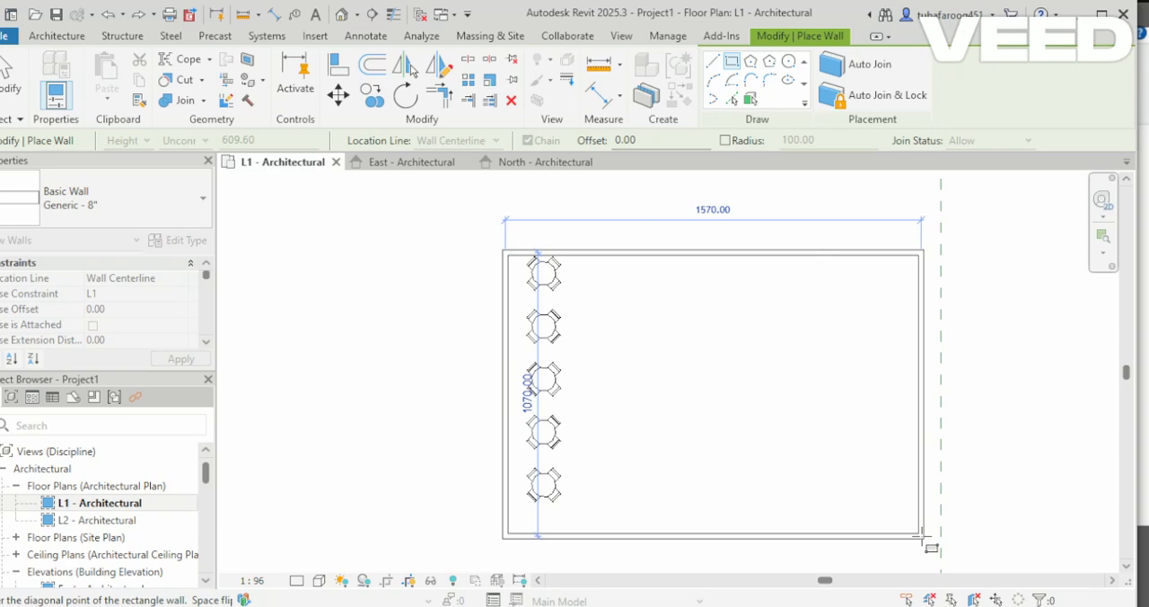
click(920, 536)
key(Escape)
key(Escape)
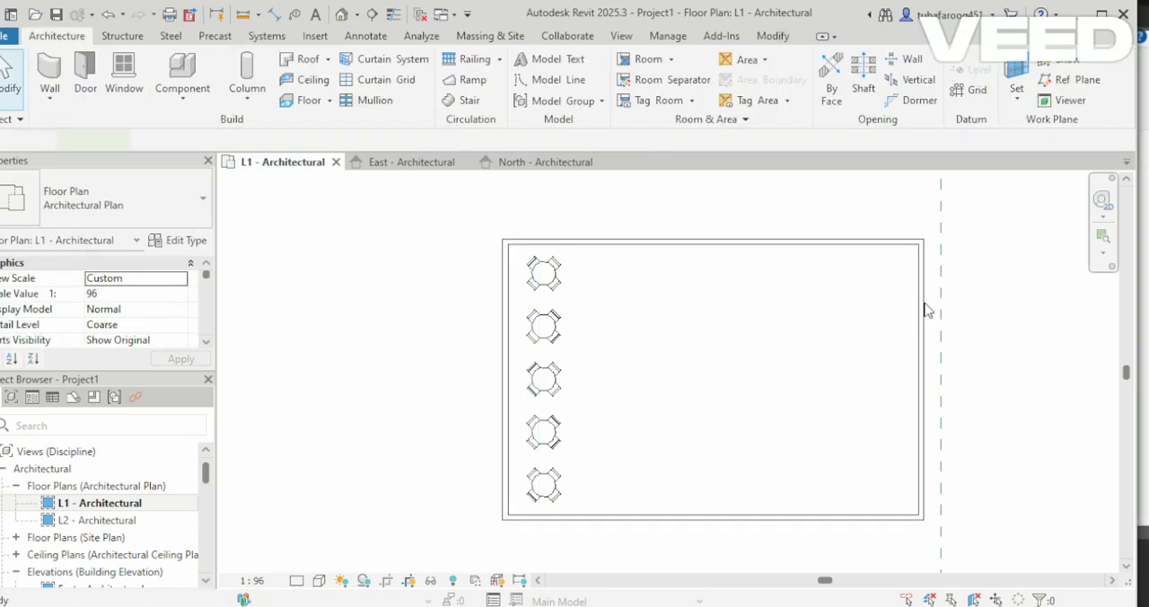
Draw interior Generic - 8" walls starting from the east outer wall to form an inner room beside the dining tables.
key(w)
key(a)
click(920, 288)
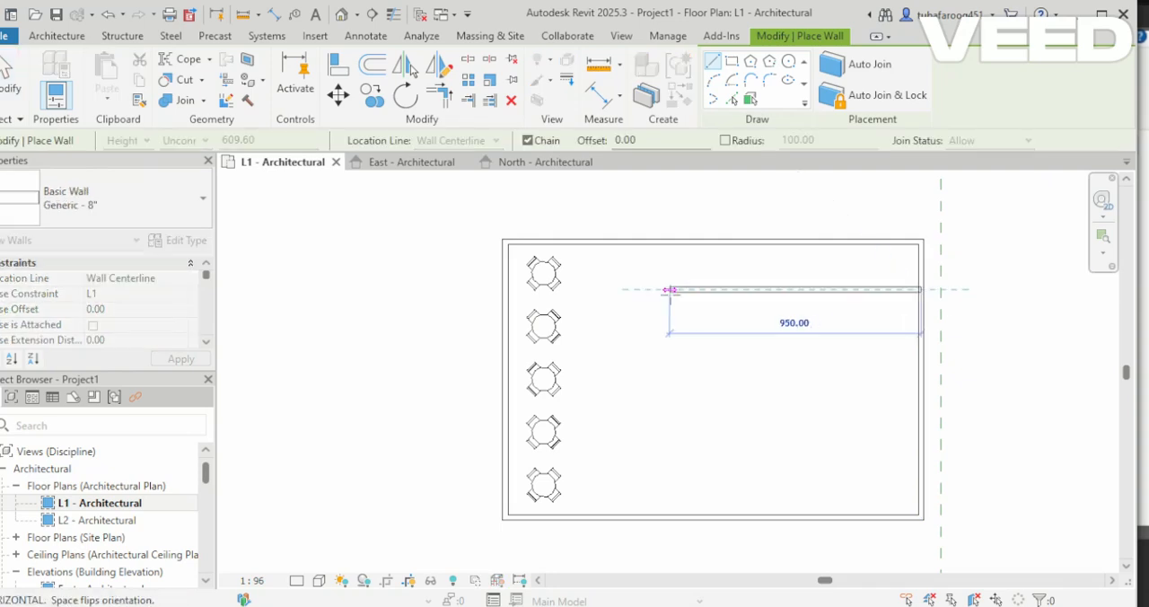
click(651, 289)
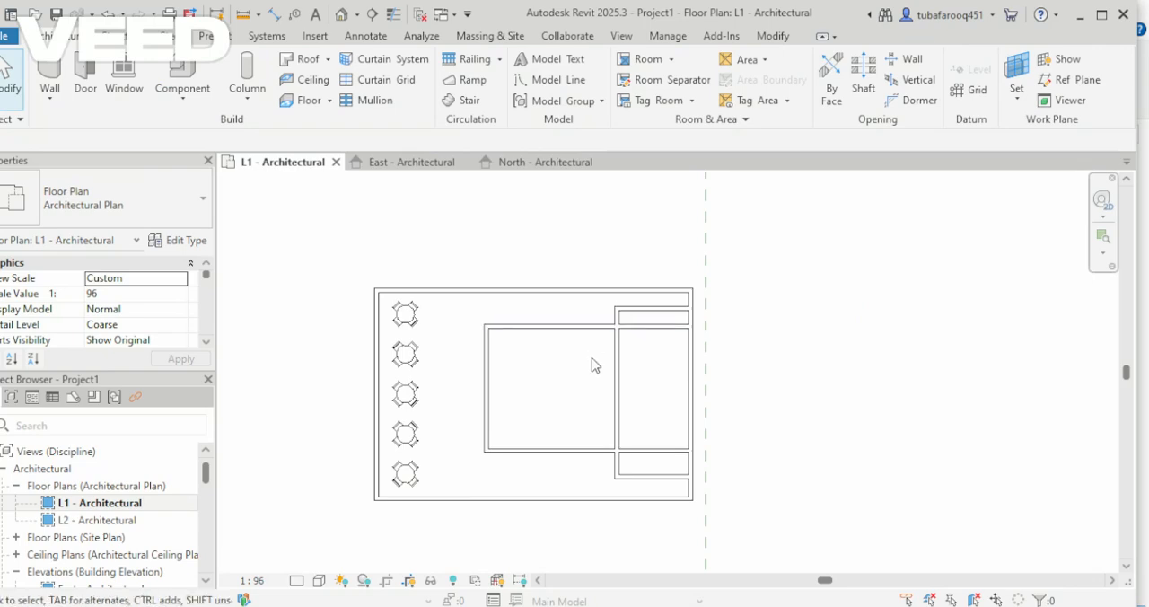
Set the distance between the inner room's upper wall and the upper outer wall to 120.
click(584, 326)
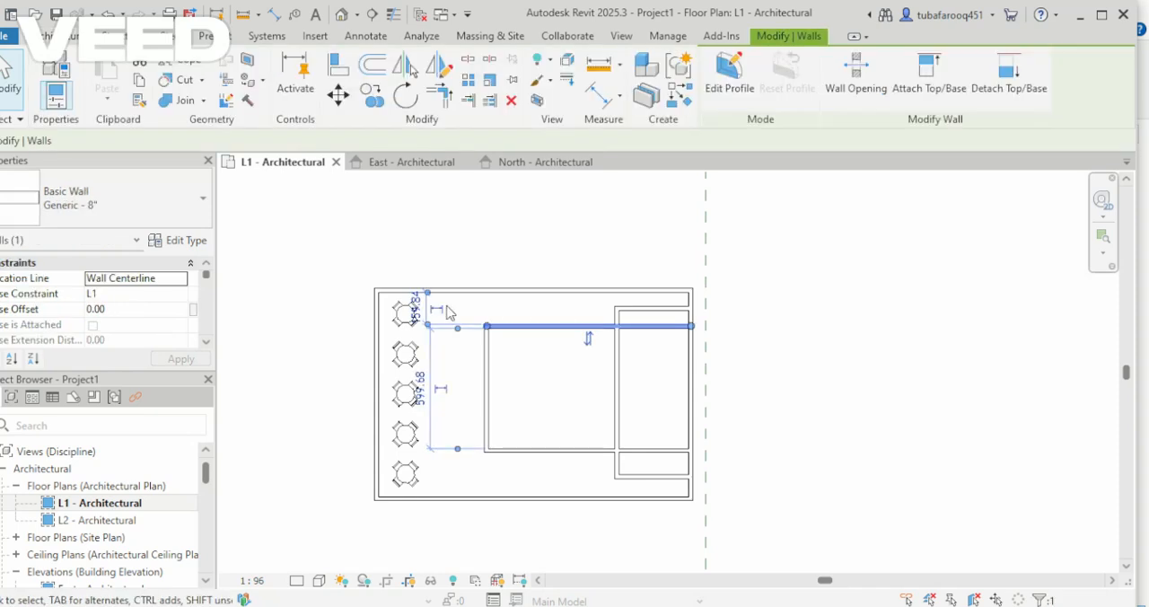
click(416, 309)
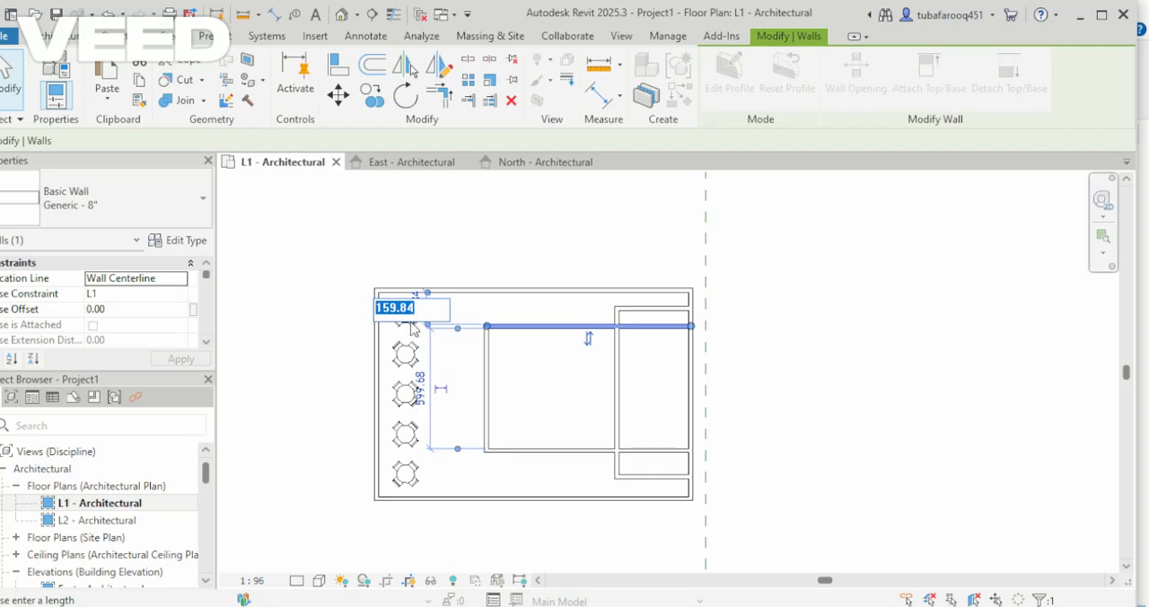
text(120)
key(Return)
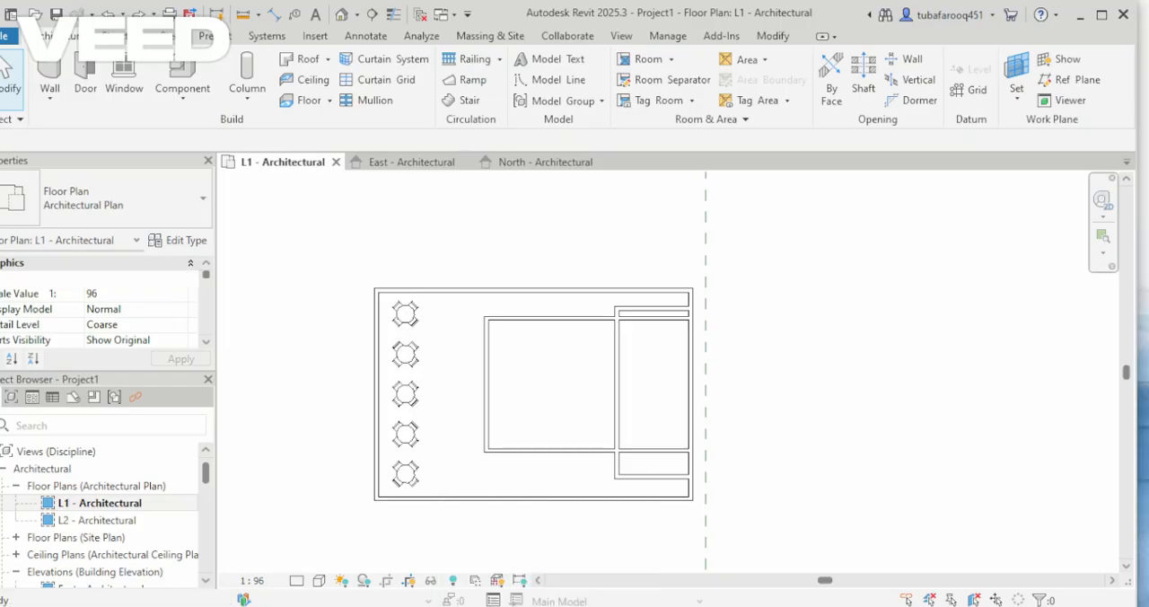
Set the distance between the lower outer wall and the inner room's lower wall to 120.
click(471, 498)
click(306, 492)
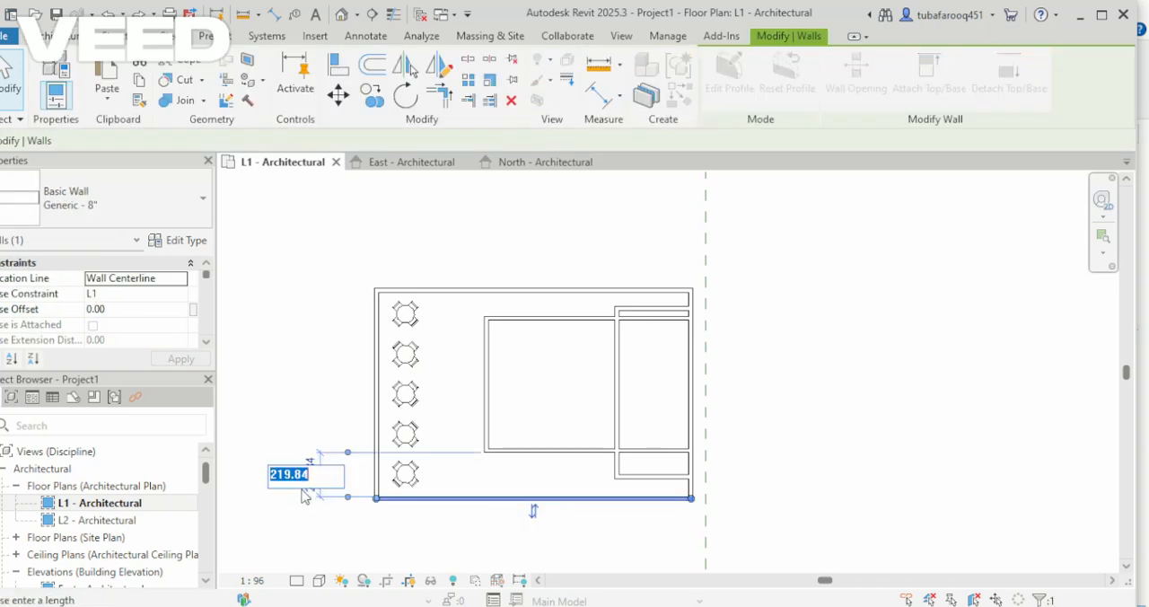
text(120)
key(Return)
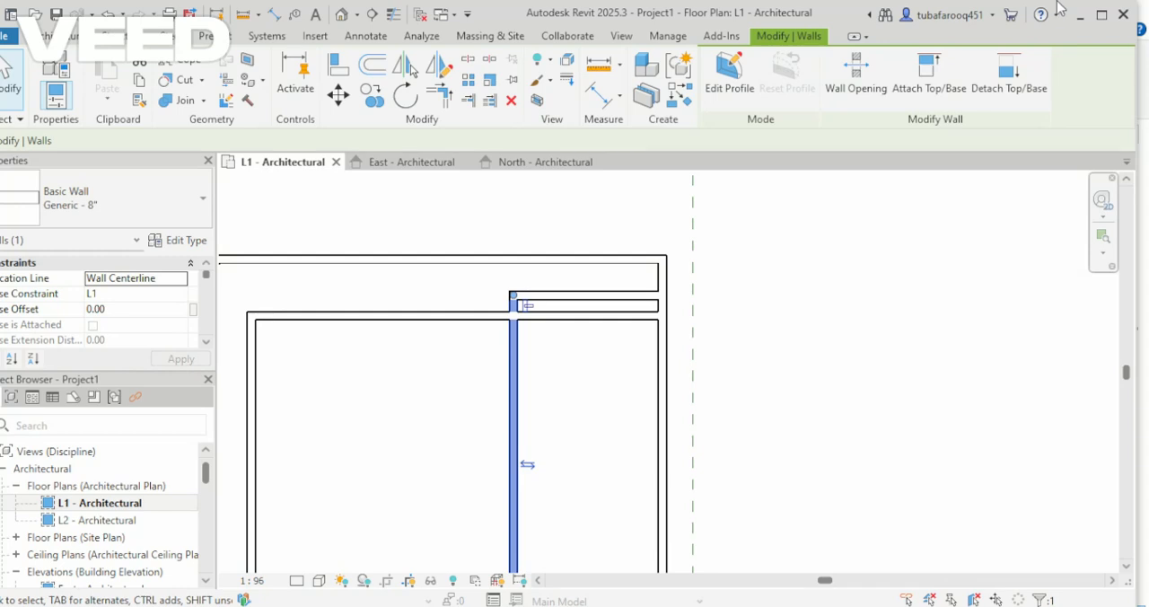
Adjust the short upper partition's spacing from the outer wall, and shorten both long horizontal interior walls to end at the vertical partition.
click(604, 307)
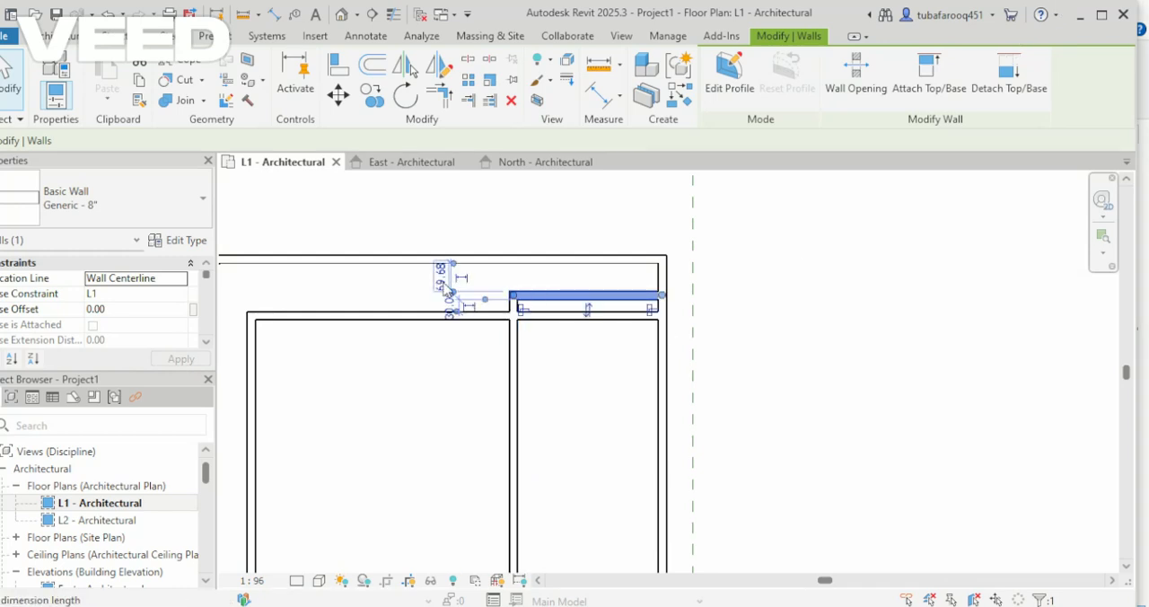
click(443, 279)
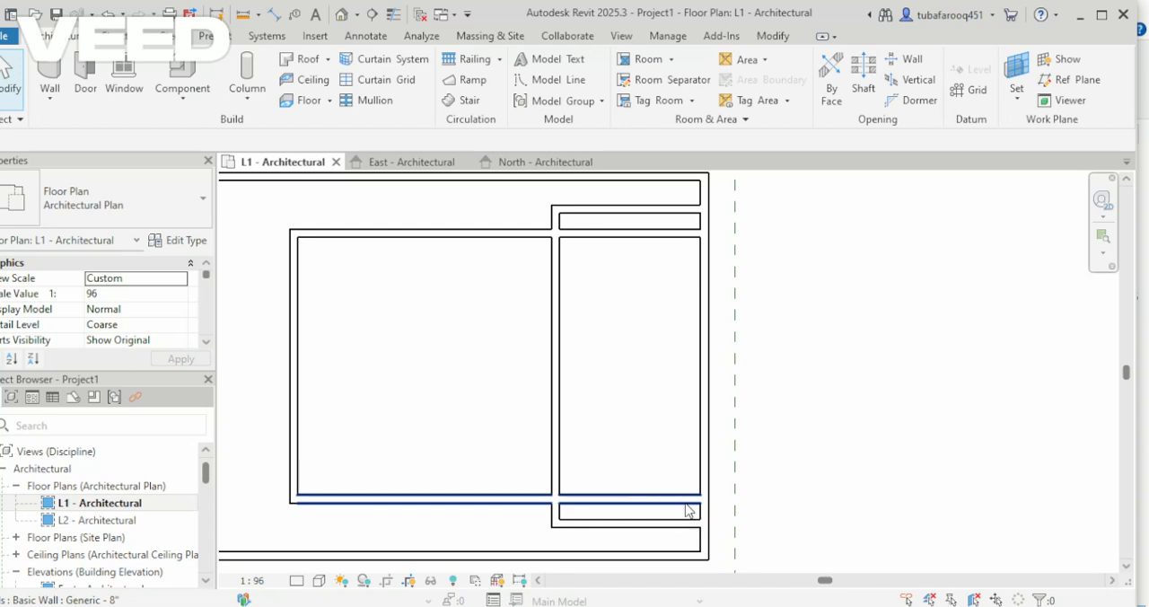
click(690, 501)
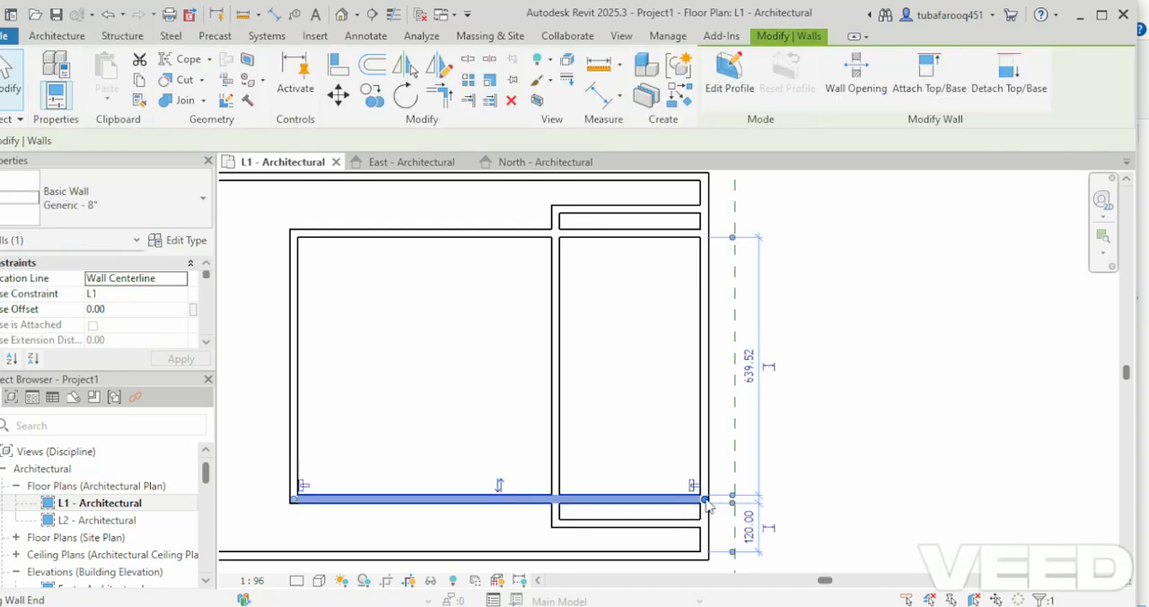
click(686, 498)
drag(687, 497, 555, 498)
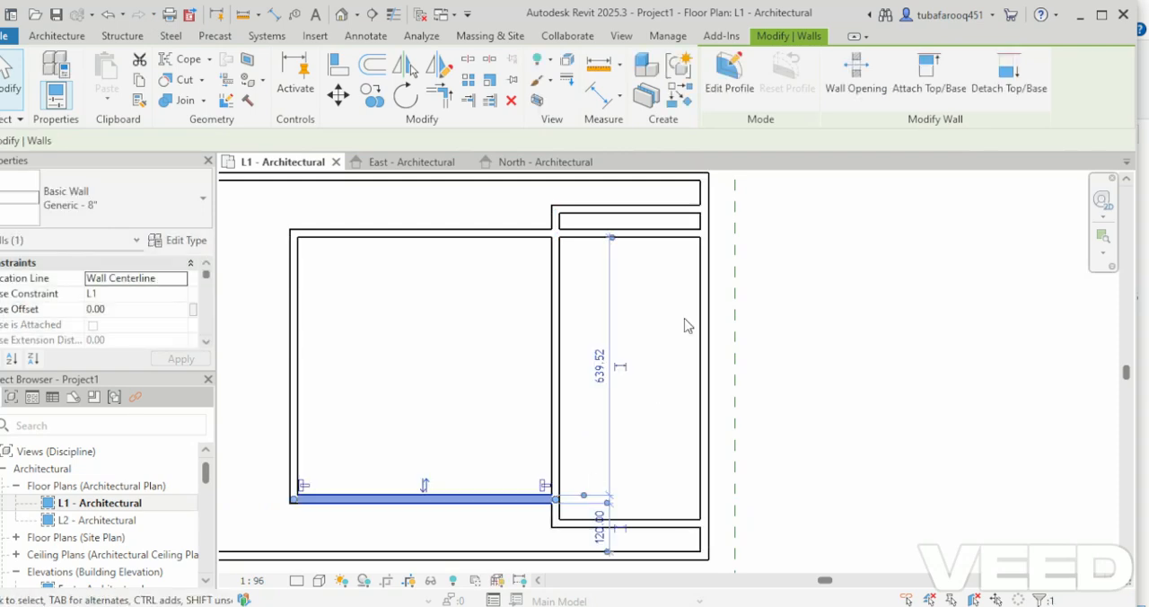
click(687, 237)
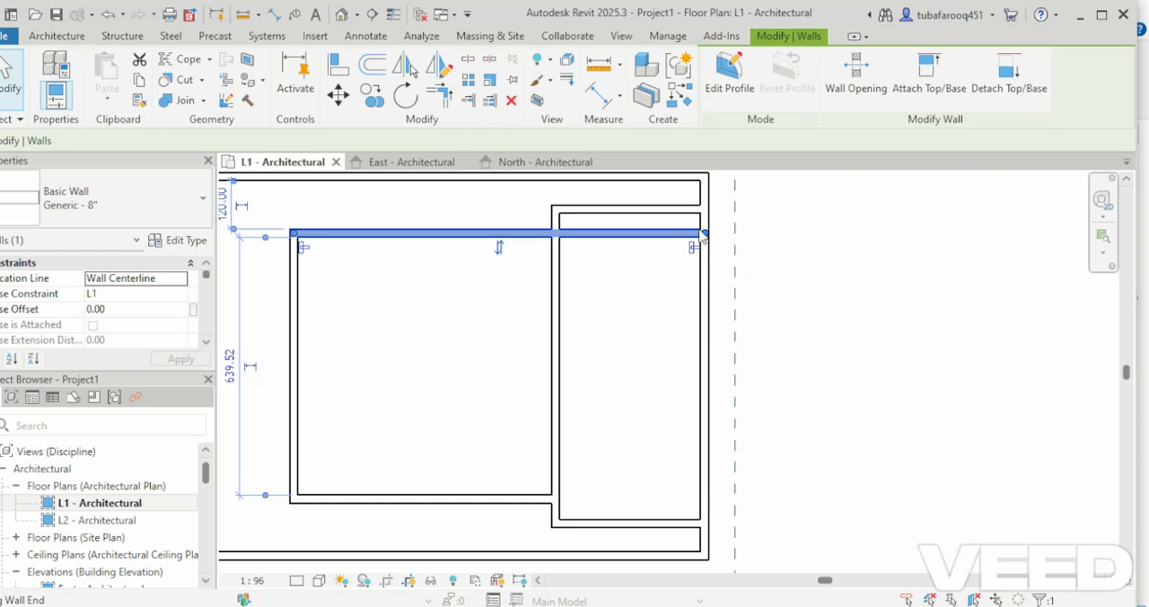
drag(704, 235, 554, 233)
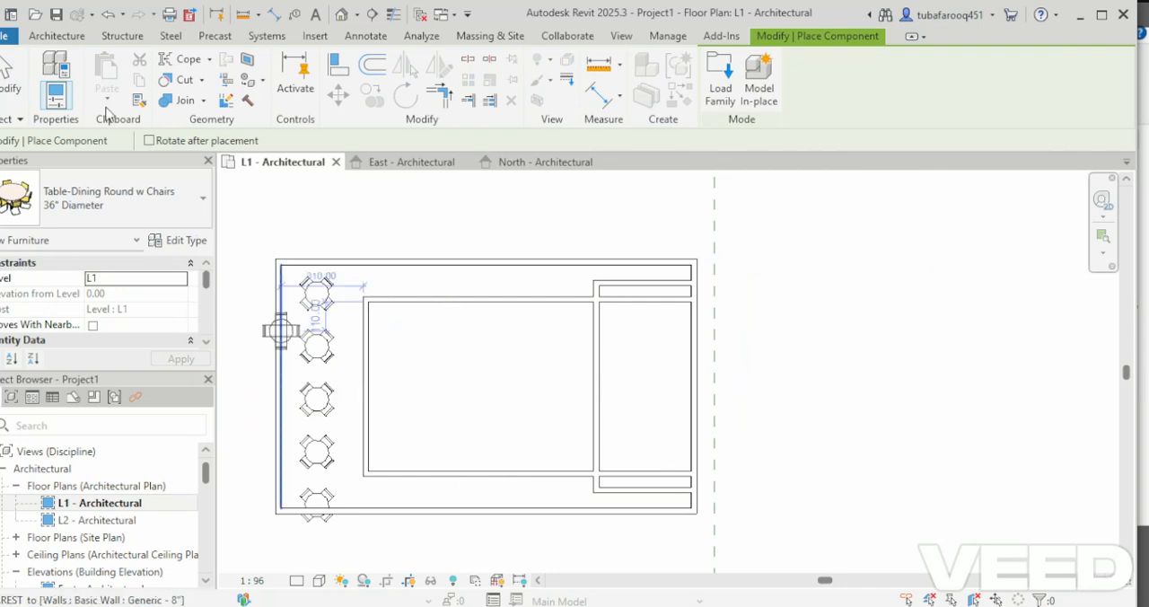
Place a 36" Diameter Table-Dining Round w Chairs inside the inner room, about 120 from its upper wall and 740 from the vertical partition.
scroll(394, 338, up, 2)
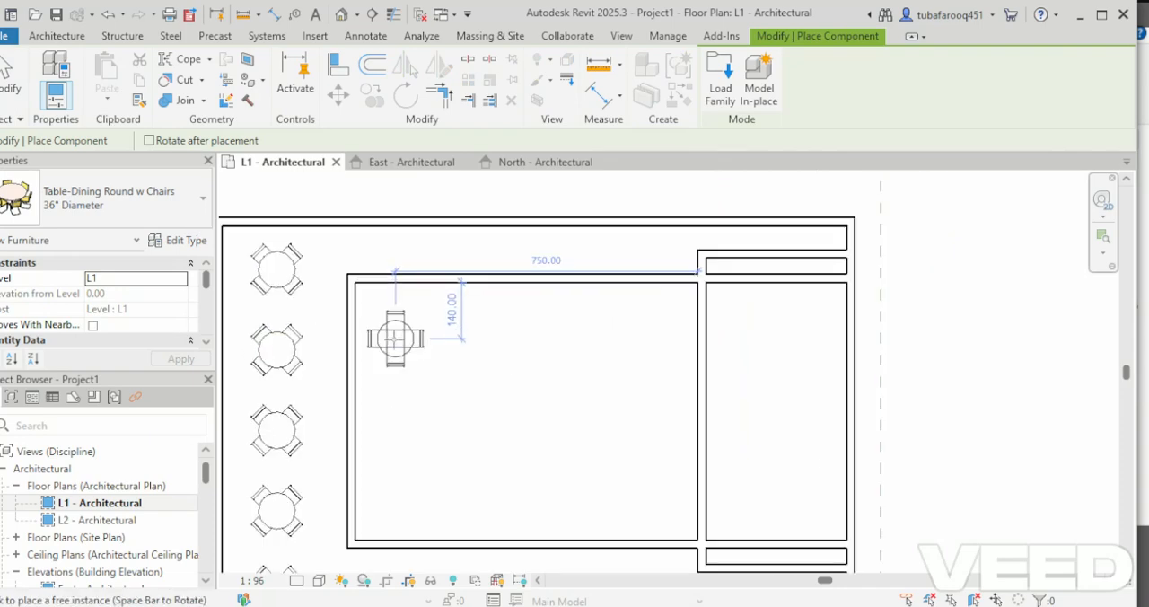
scroll(395, 338, up, 1)
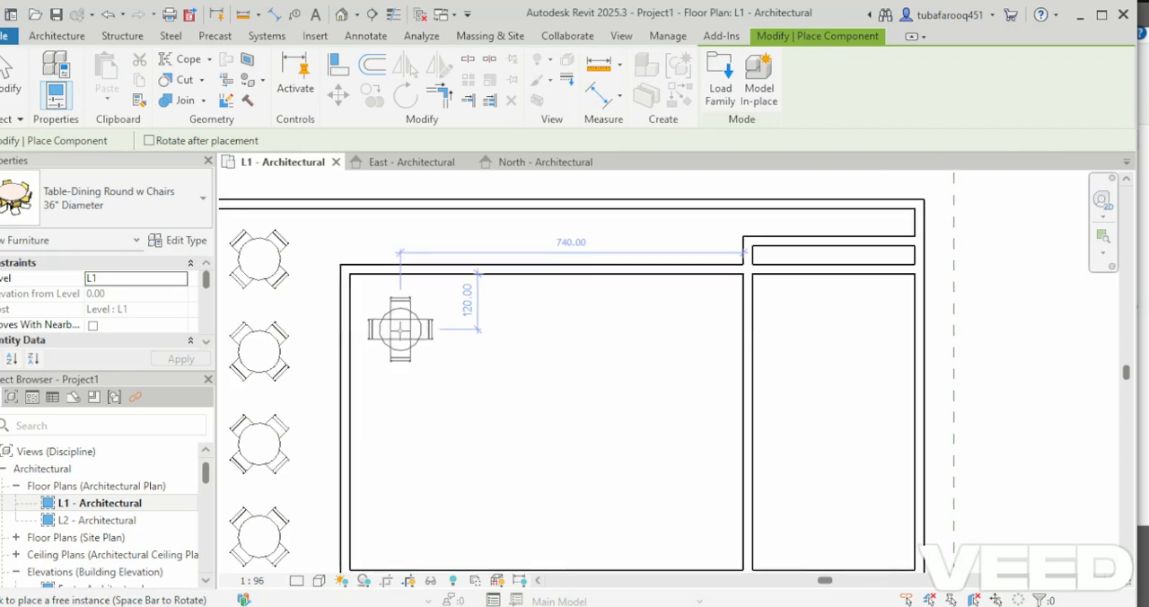
click(399, 329)
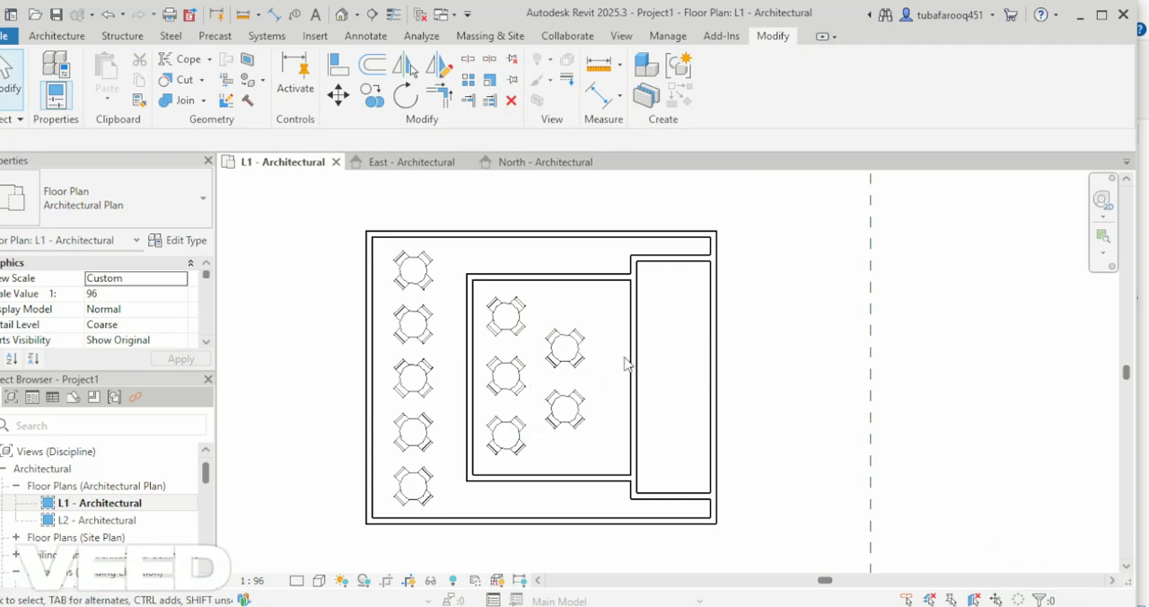
click(682, 501)
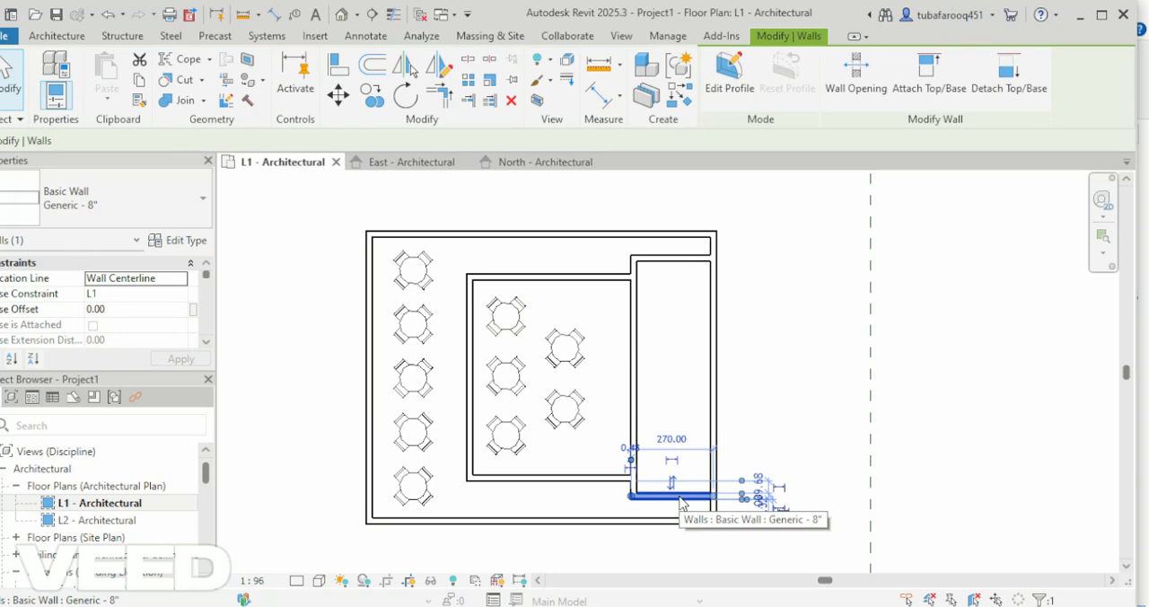
click(635, 405)
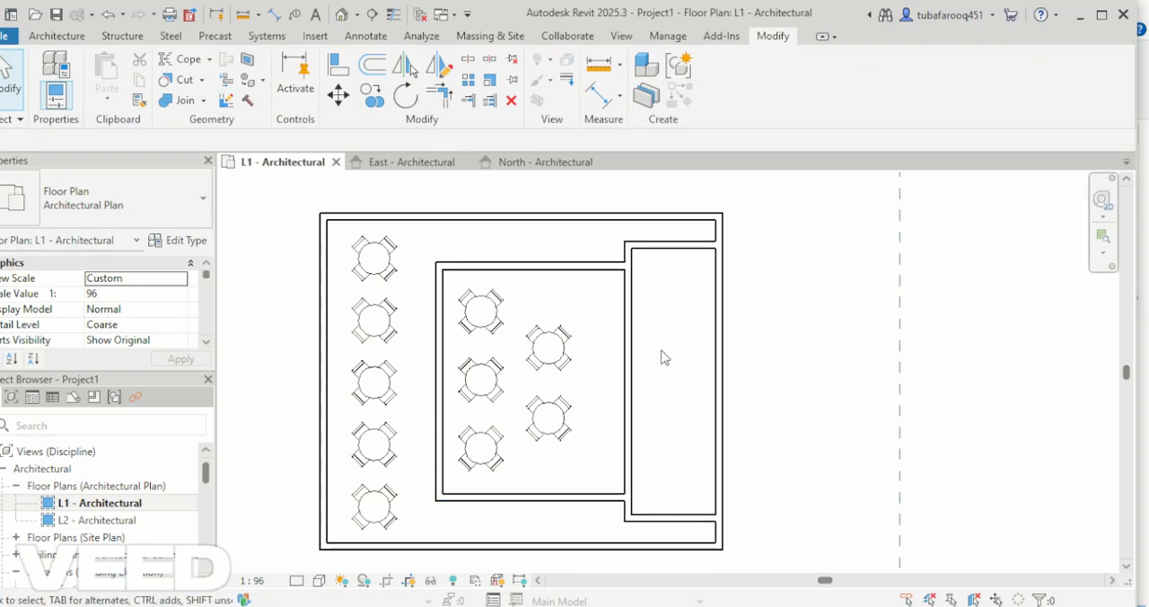
Select the three outer walls on the south, west and north sides together and lower their height.
click(428, 549)
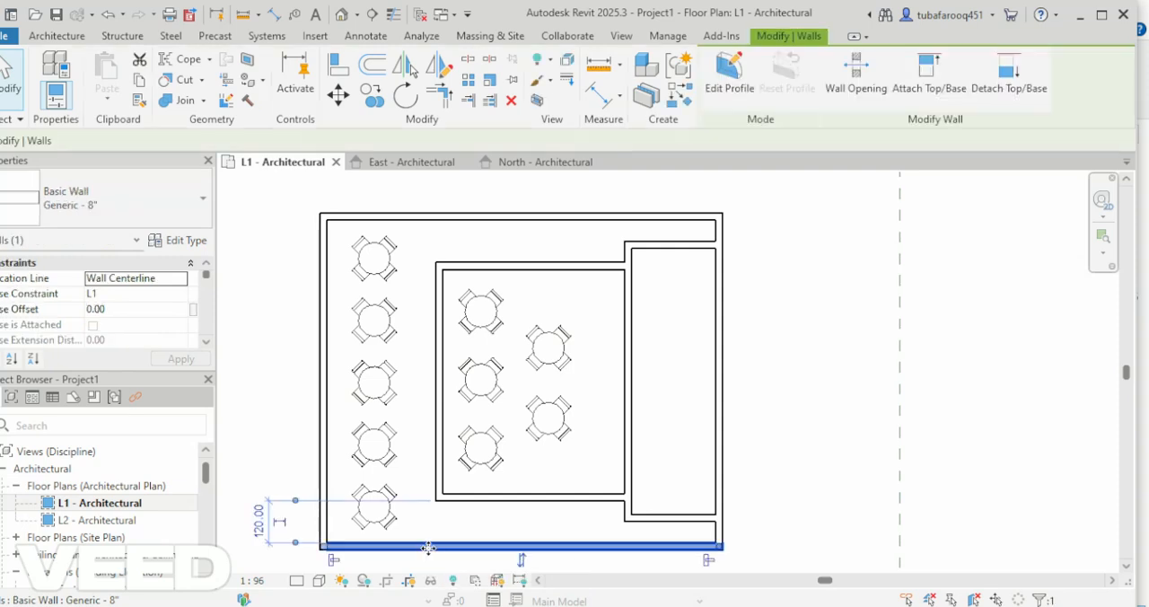
ctrl+click(325, 456)
ctrl+click(453, 216)
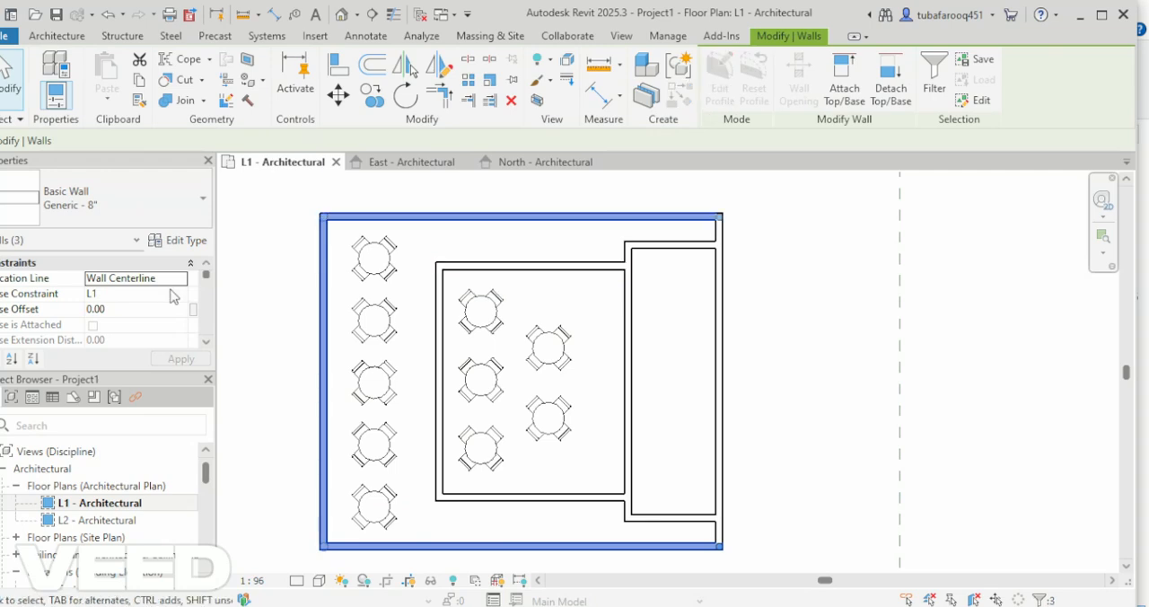
scroll(171, 300, down, 1)
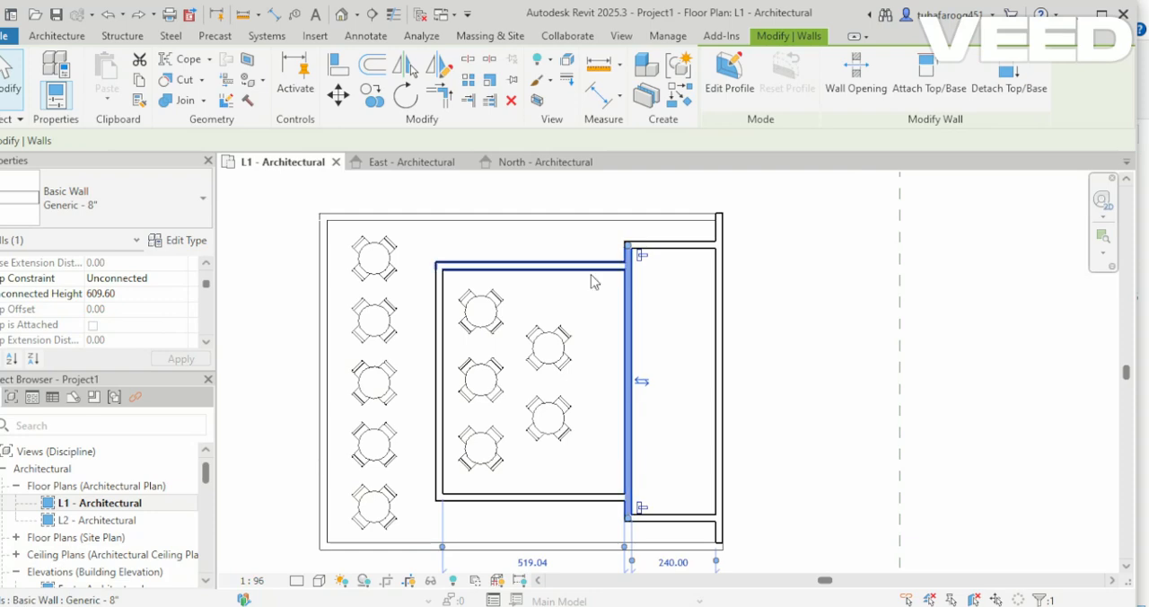
Select the six interior walls forming the inner rooms together and lower their tops to the level above.
click(590, 276)
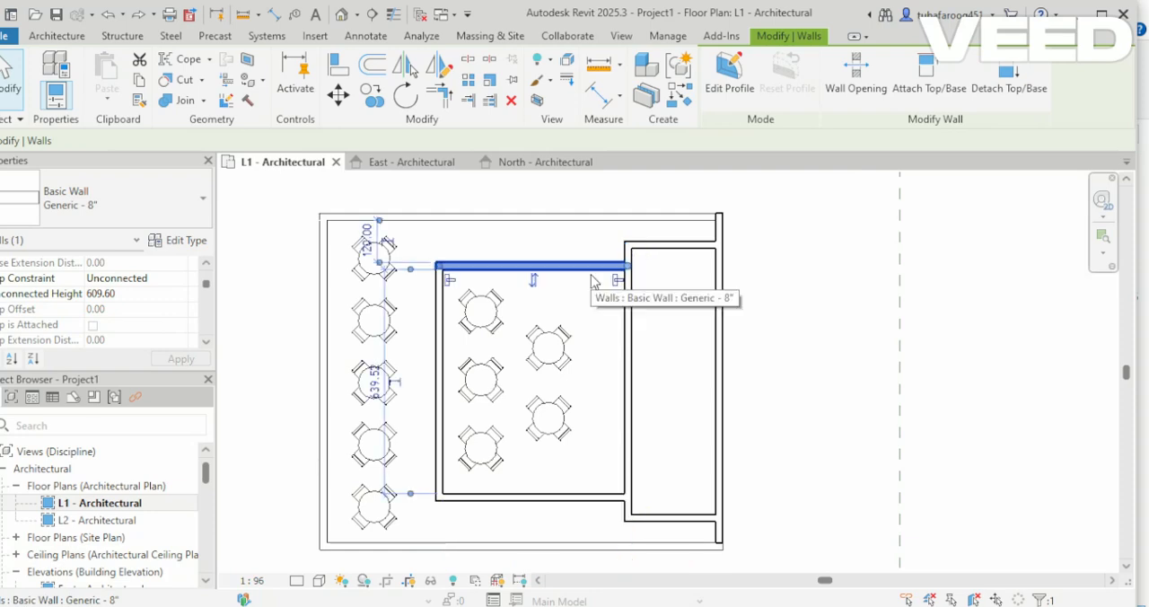
ctrl+click(440, 395)
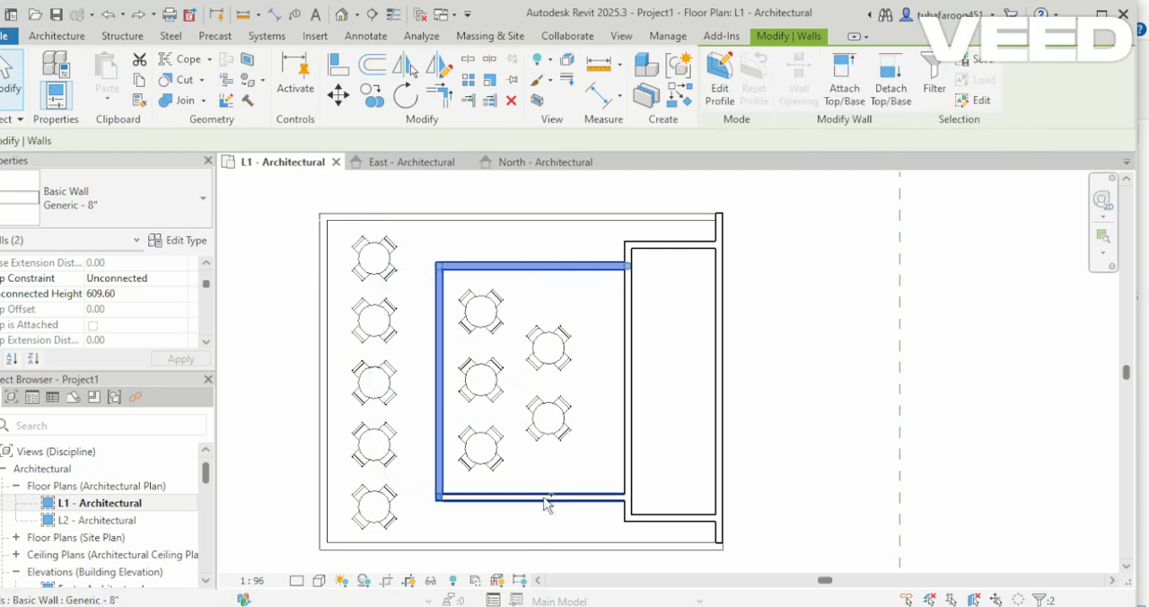
ctrl+click(545, 499)
ctrl+click(628, 422)
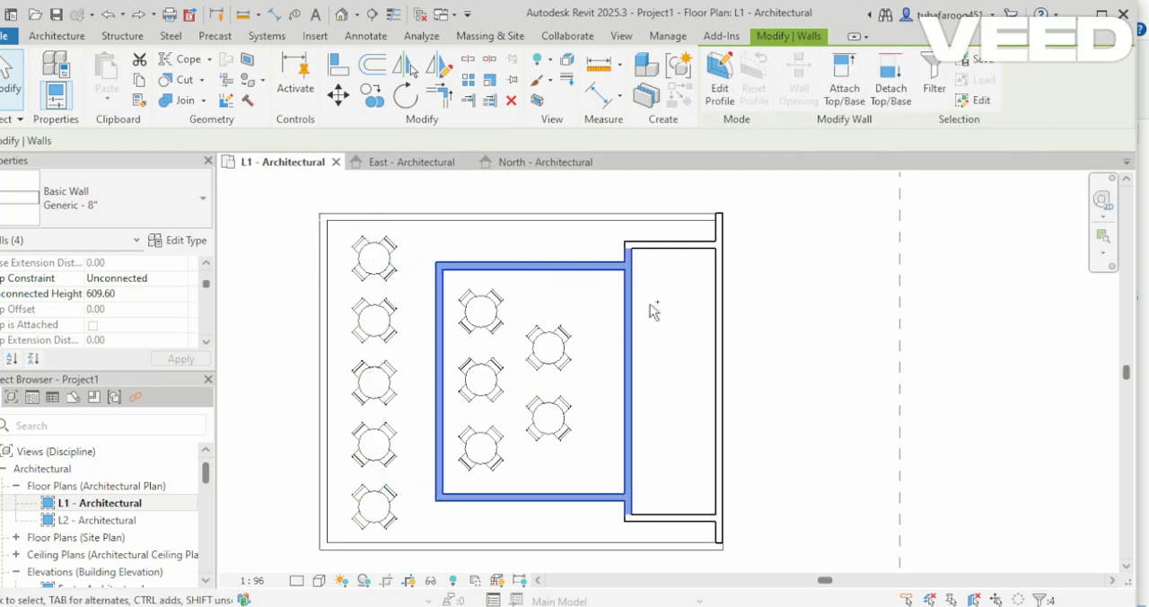
ctrl+click(665, 247)
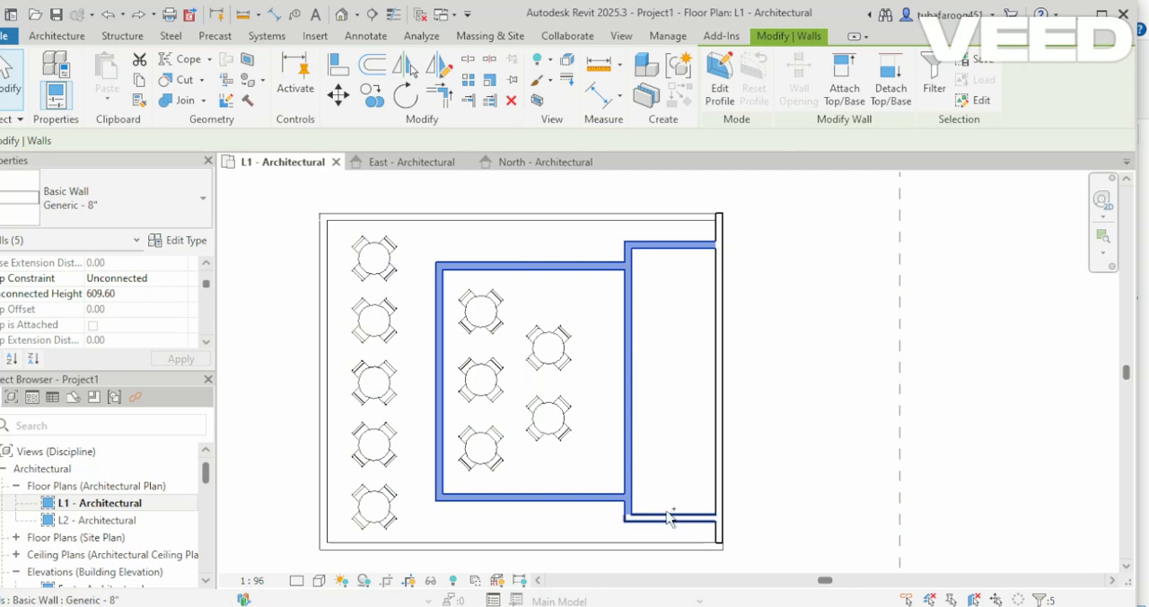
ctrl+click(669, 517)
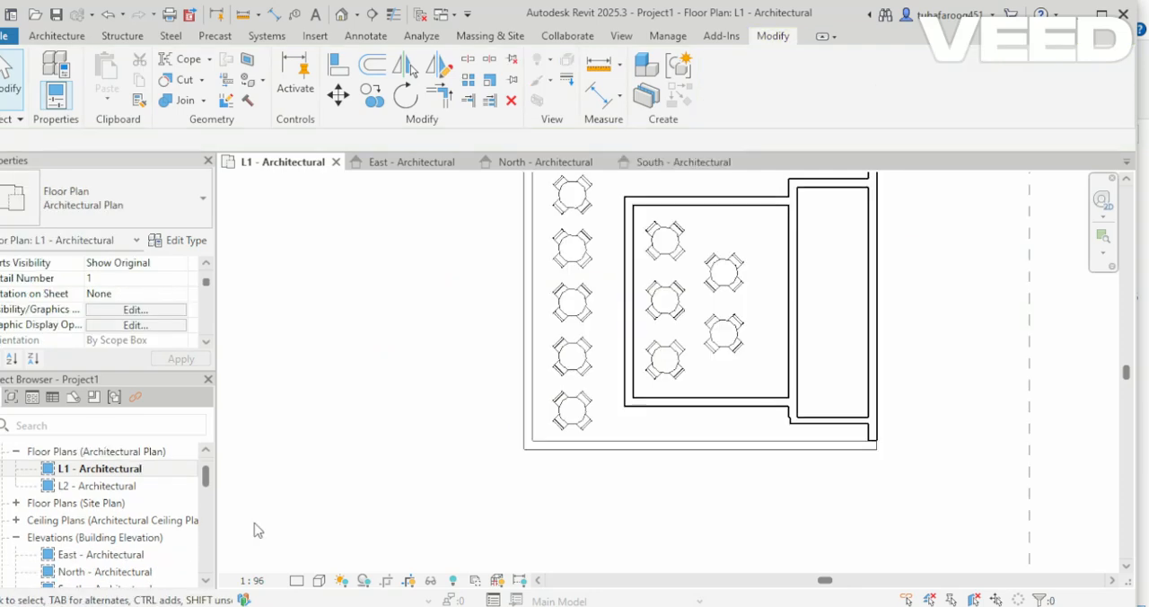
In the south elevation, select the three brick walls around the inner dining room together and change their type to a curtain wall.
scroll(133, 579, down, 1)
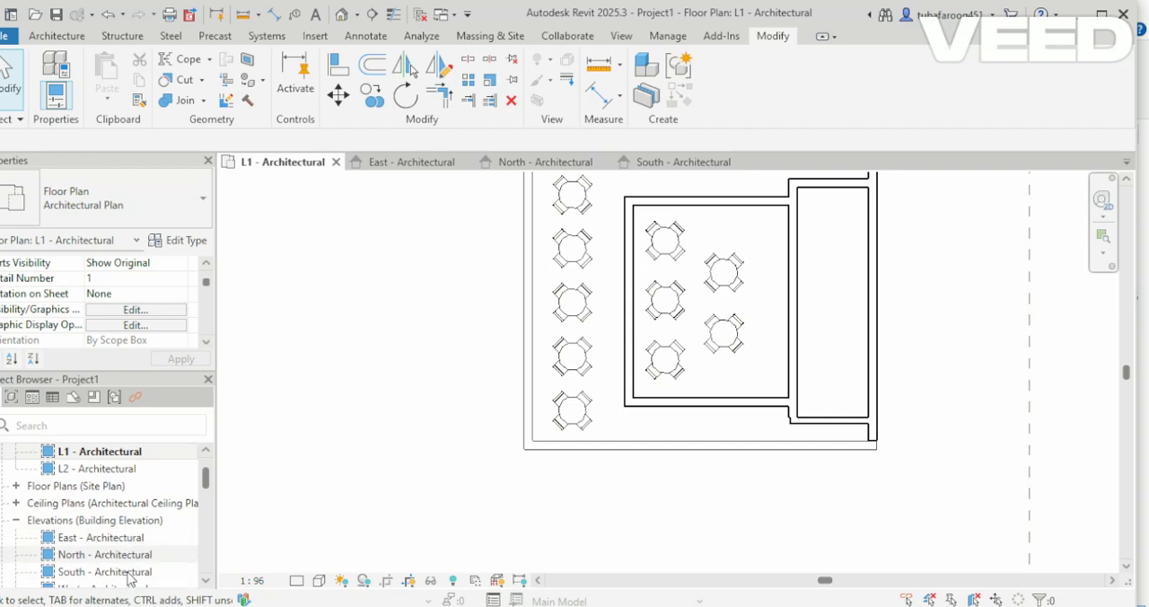
double_click(130, 577)
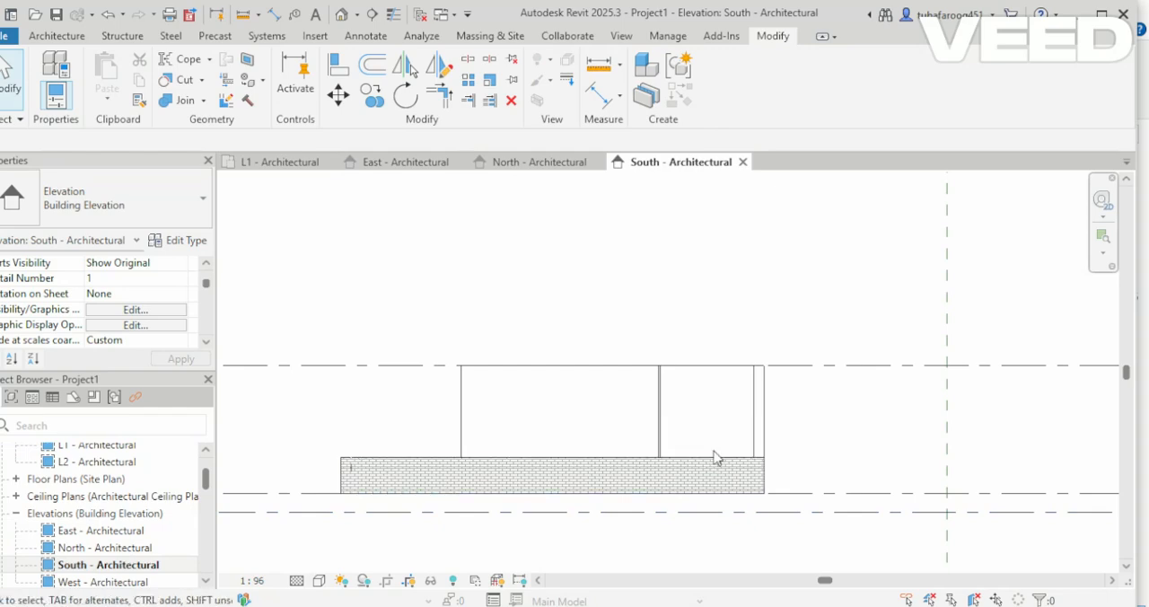
scroll(531, 415, up, 1)
drag(532, 416, 431, 341)
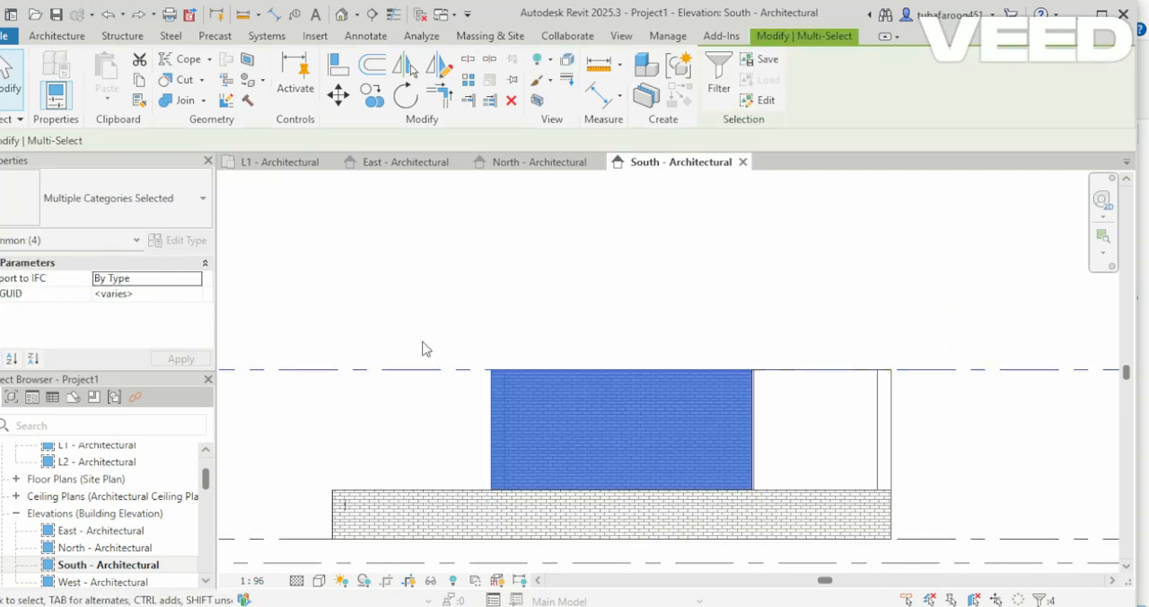
shift+click(380, 372)
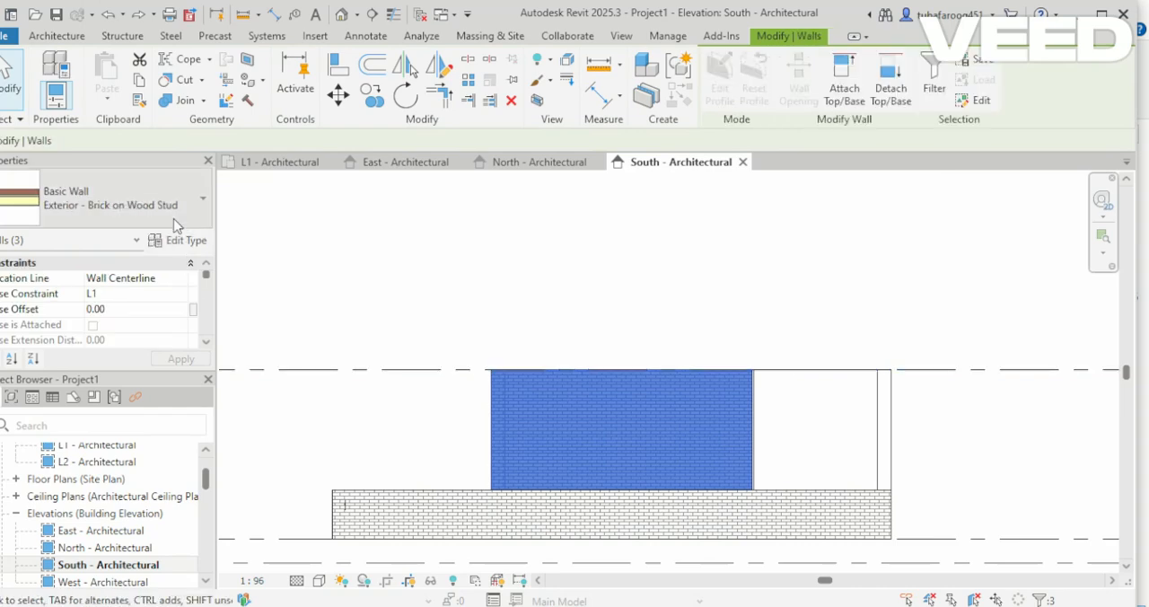
click(170, 211)
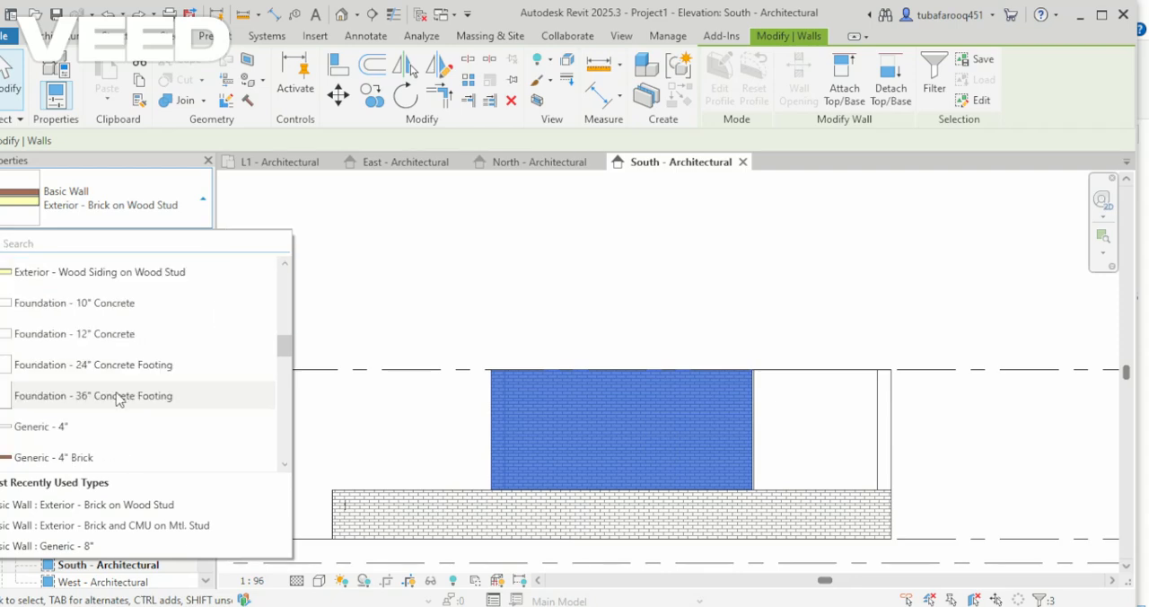
scroll(120, 400, down, 10)
click(104, 347)
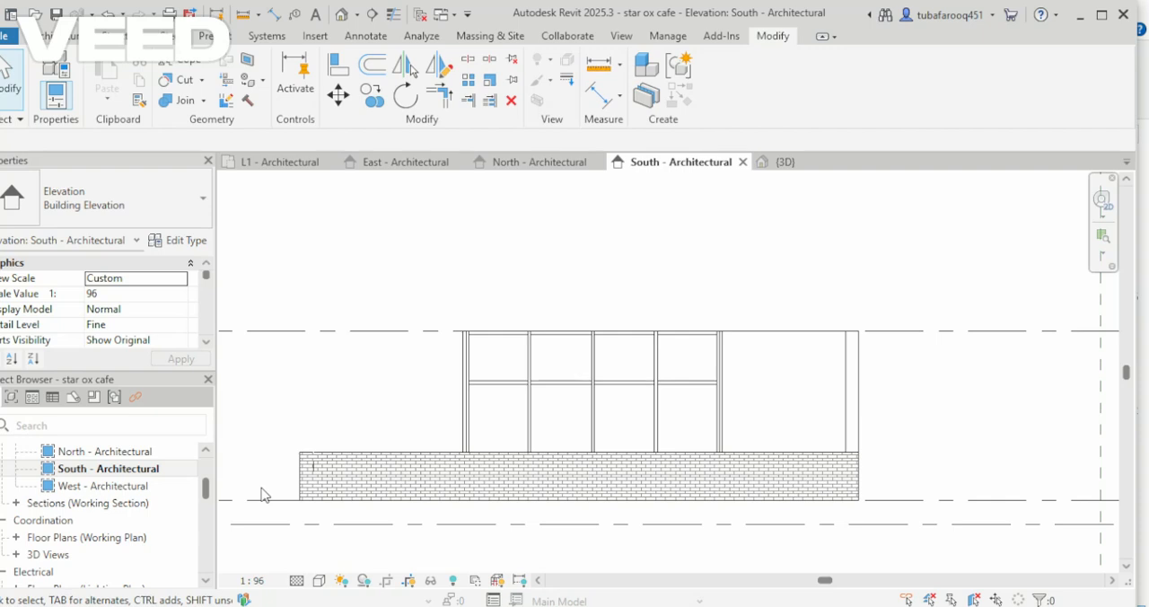
Begin an in-place model component in the Floors category.
scroll(408, 447, down, 3)
scroll(403, 464, up, 2)
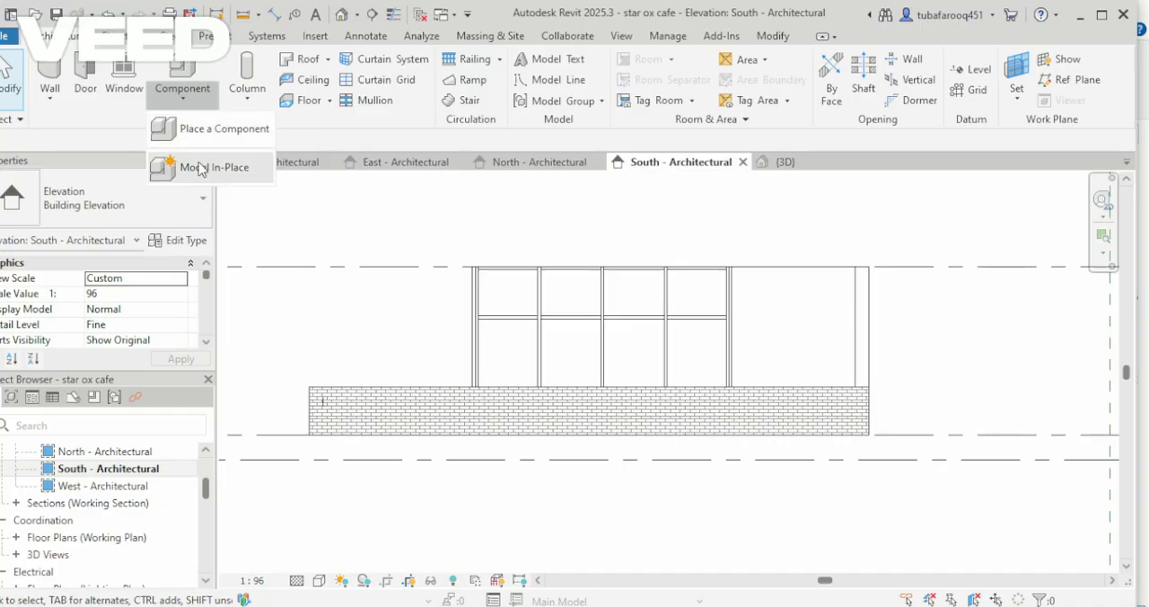
click(227, 204)
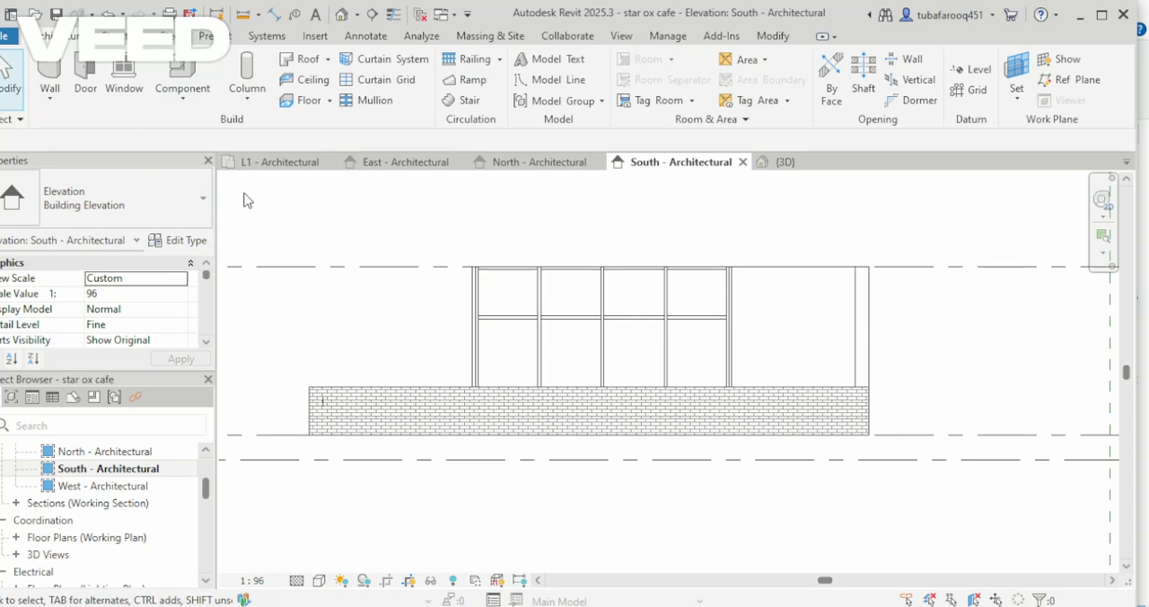
click(207, 104)
click(193, 168)
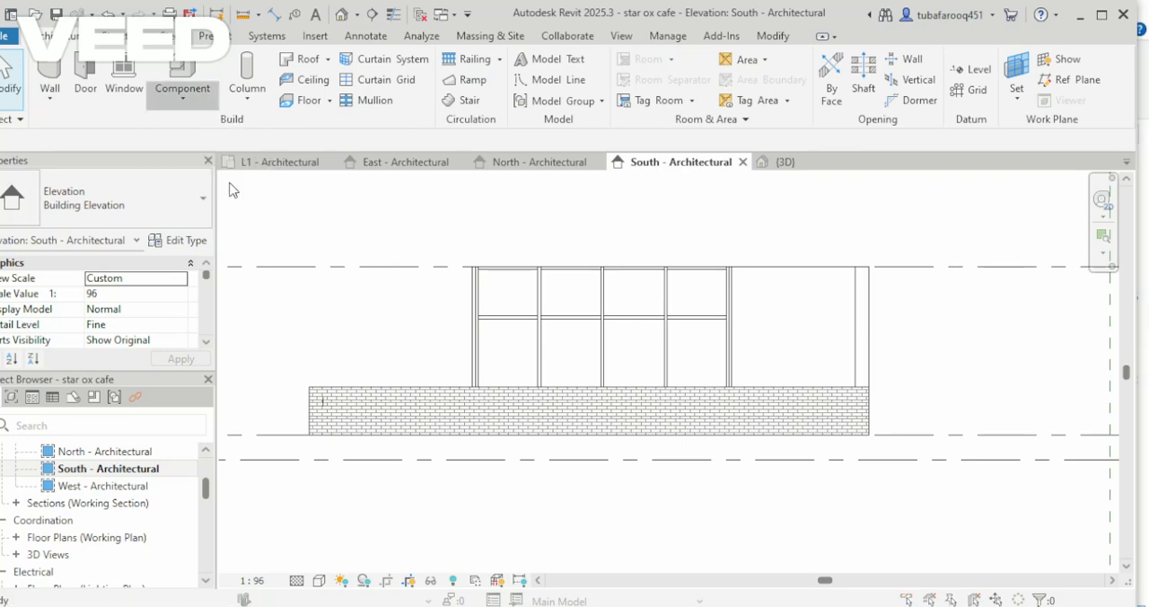
scroll(519, 283, down, 3)
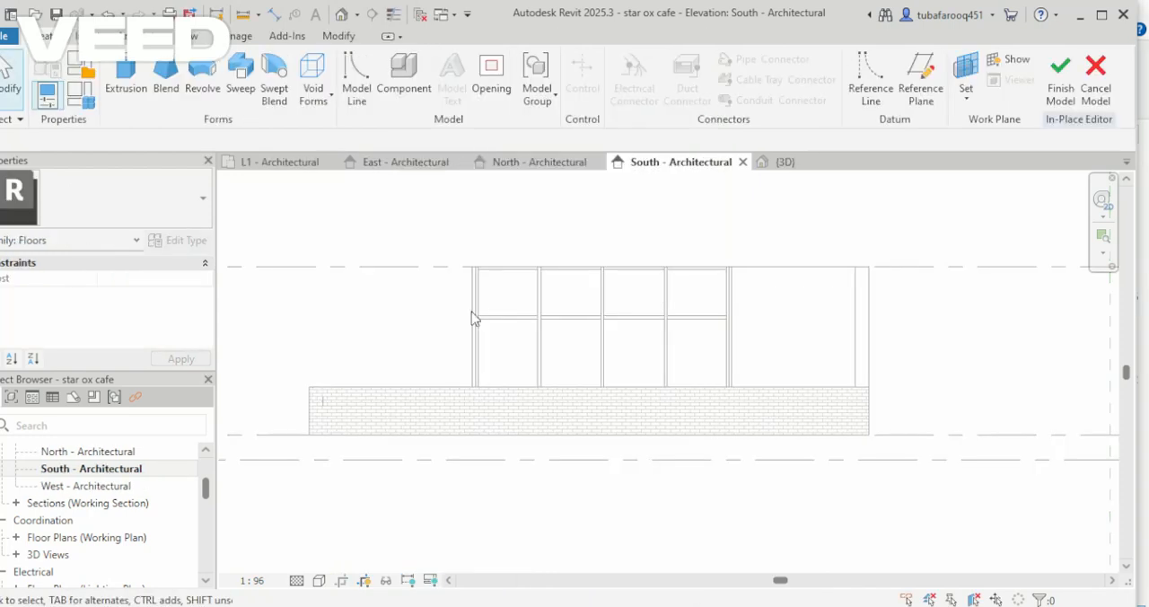
In the L1 floor plan, draw a horizontal reference plane through the middle of the building, extending past both outer sides.
scroll(116, 515, up, 3)
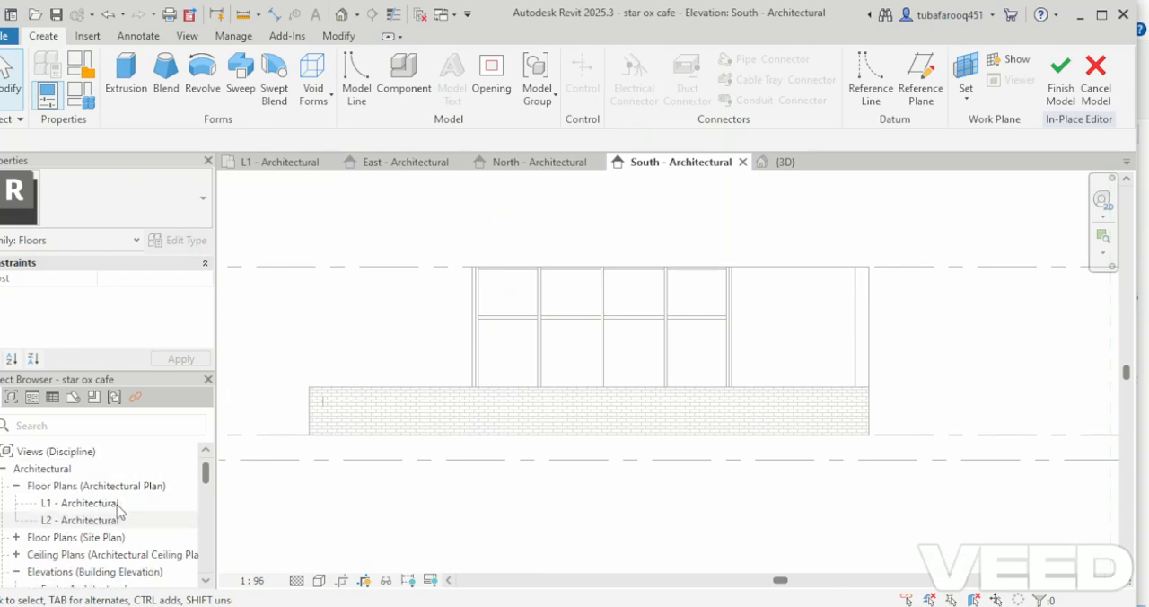
double_click(118, 505)
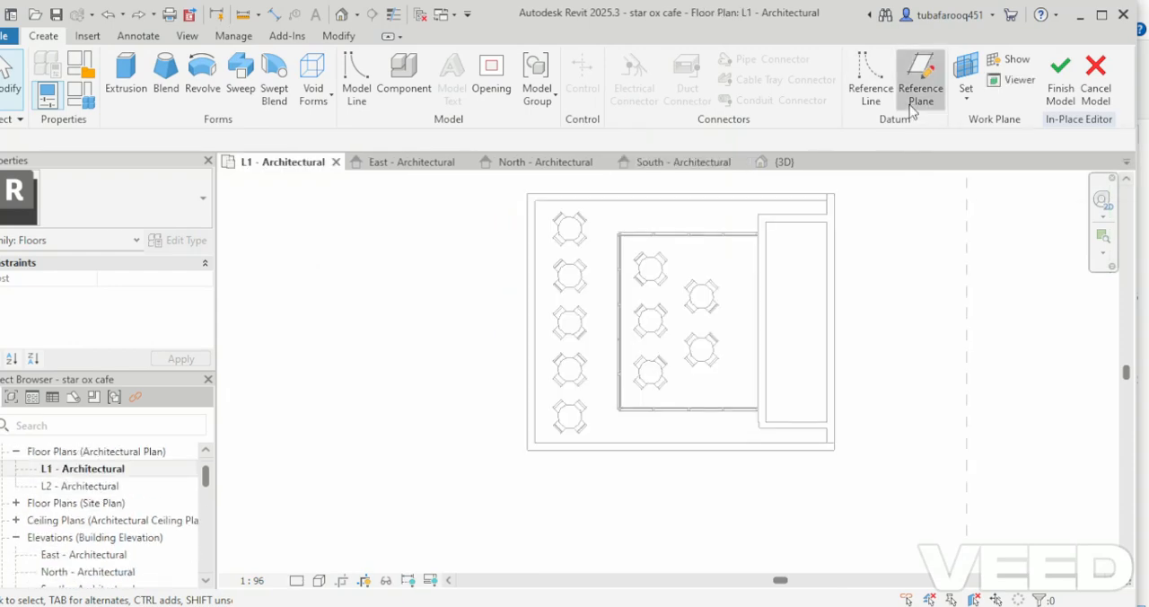
click(878, 320)
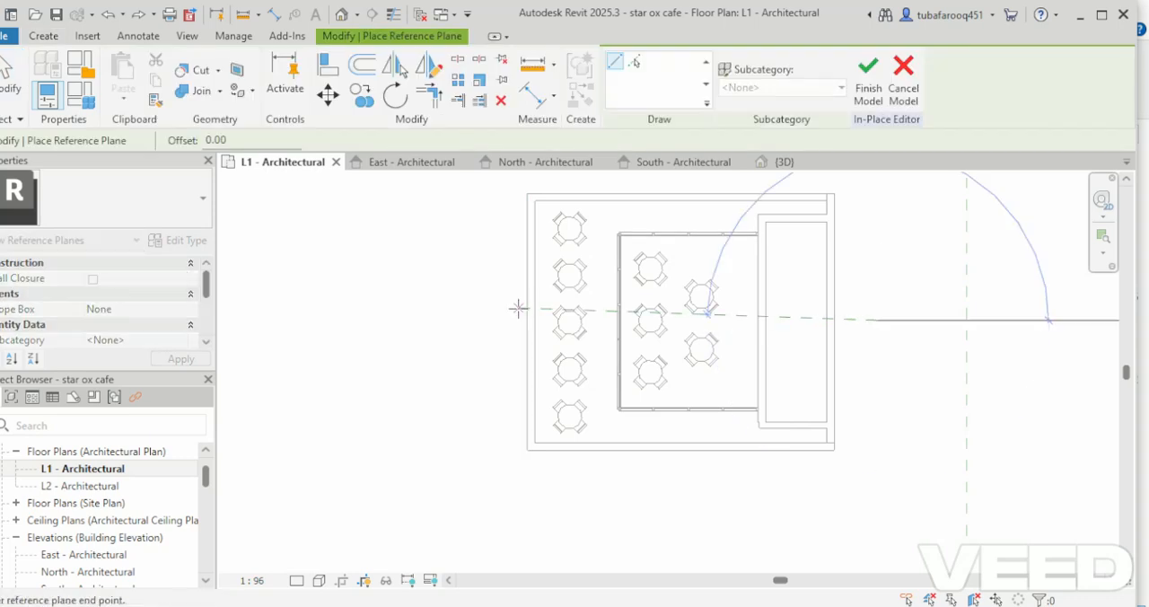
click(435, 319)
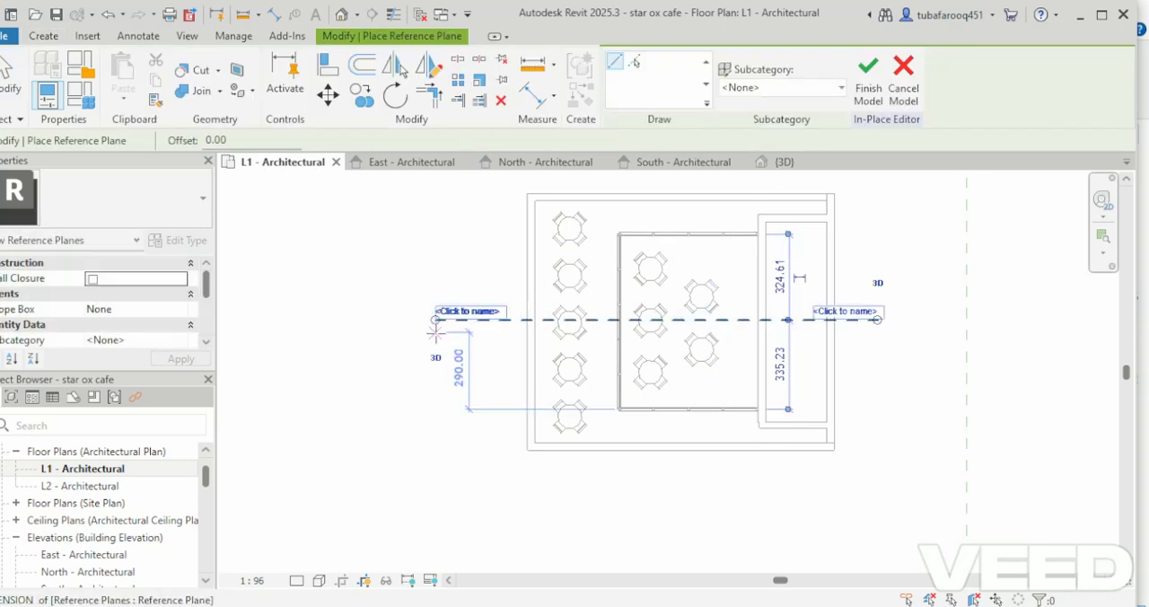
key(Escape)
key(Escape)
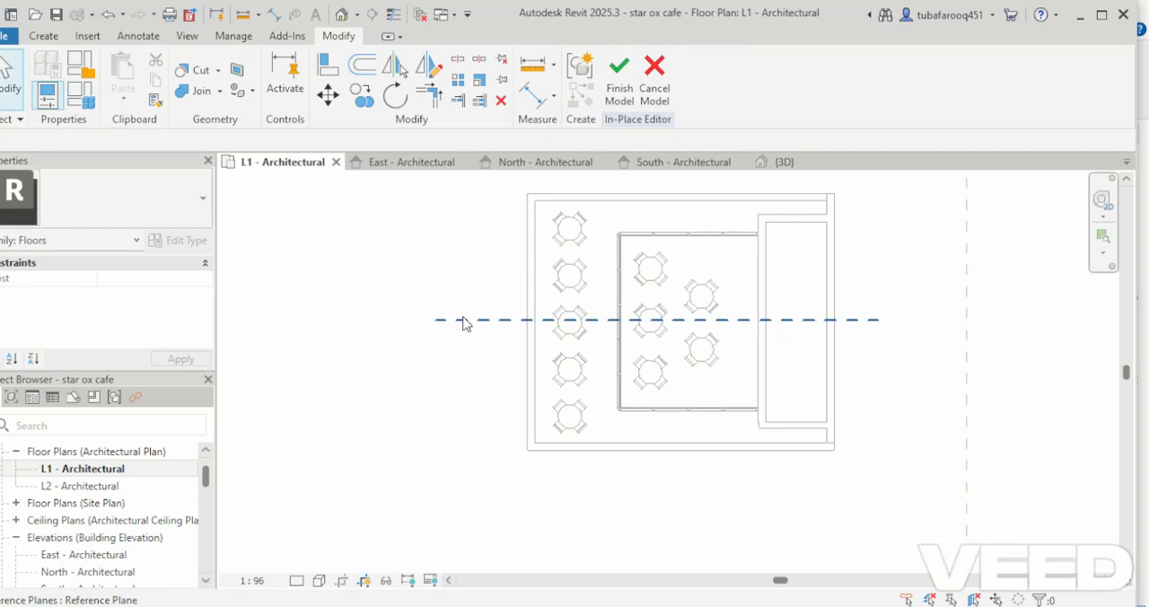
Name the horizontal reference plane 1.
click(463, 320)
click(469, 311)
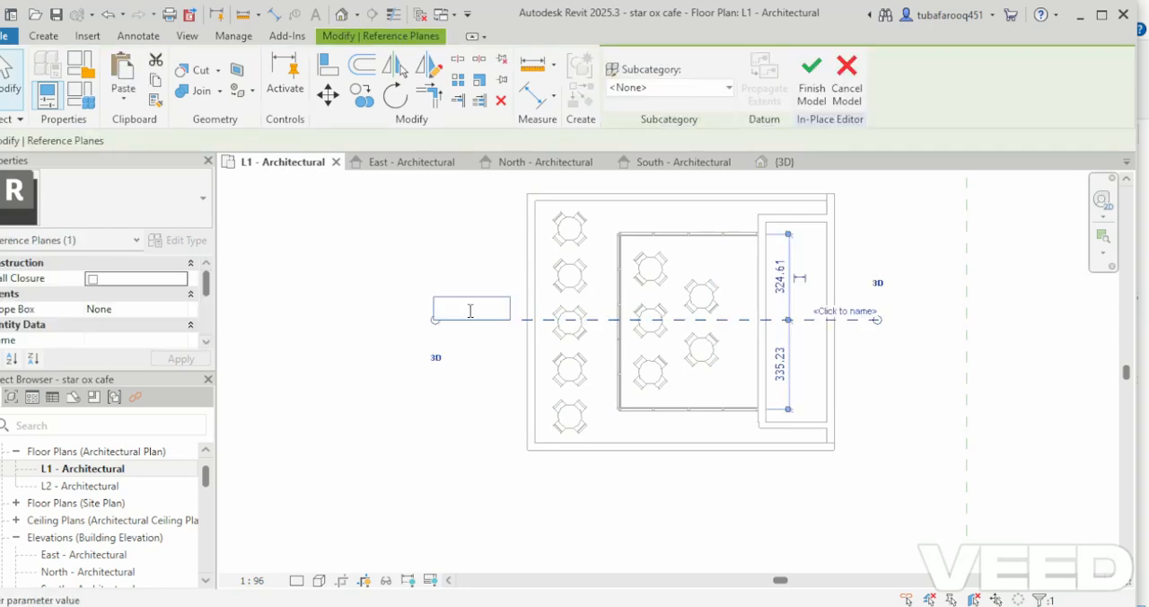
text(1)
key(Return)
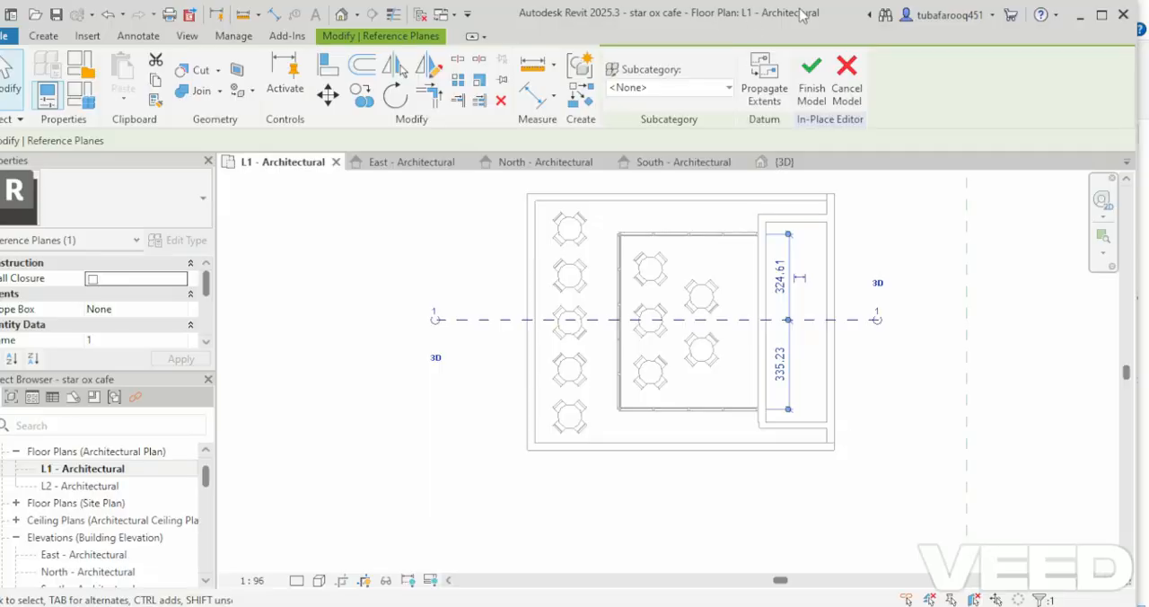
Start an extrusion in the south elevation with Reference Plane : 1 as its work plane.
scroll(135, 556, down, 2)
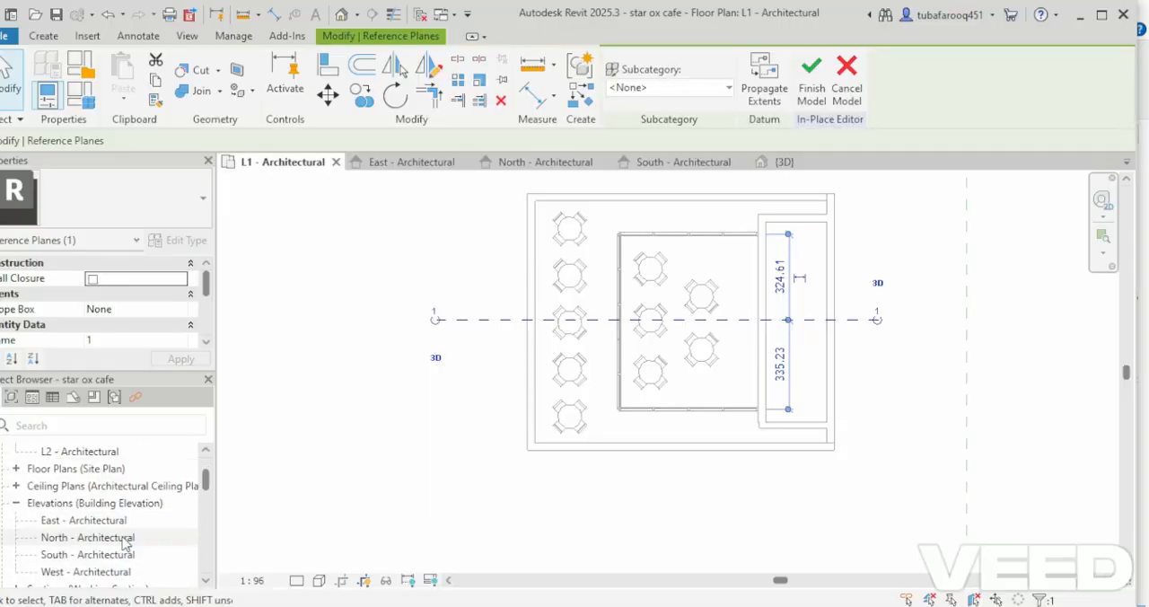
double_click(121, 553)
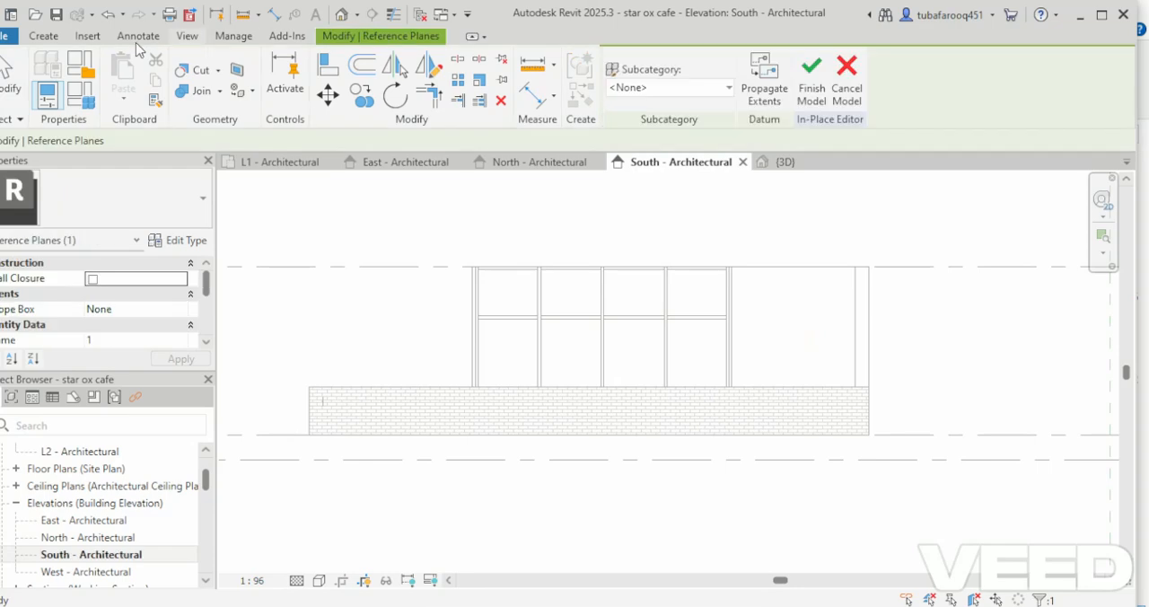
click(43, 36)
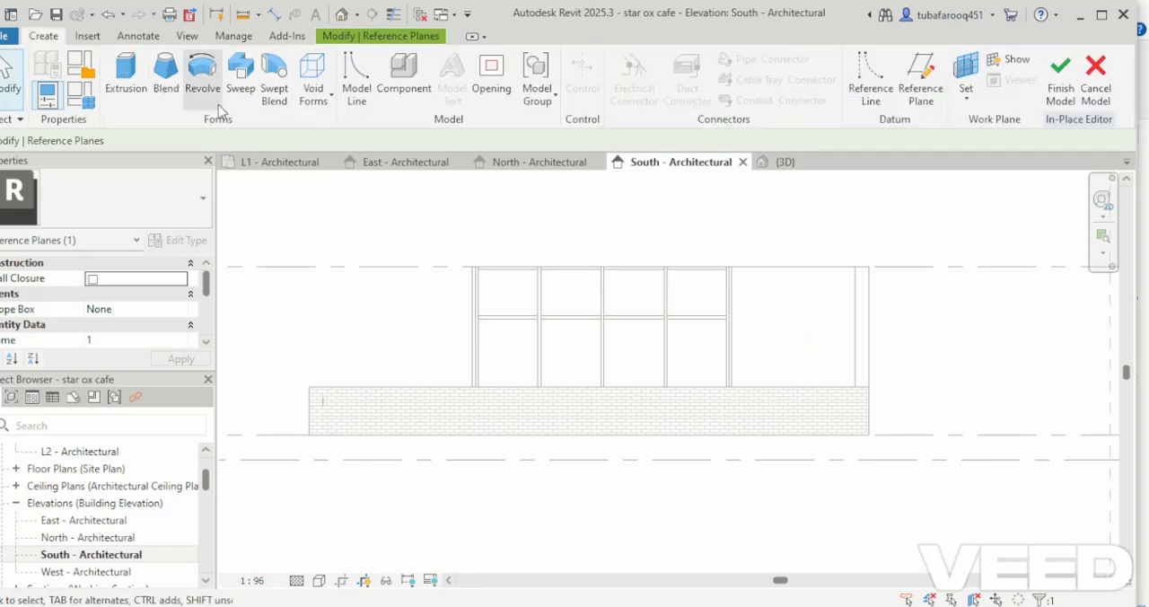
click(126, 73)
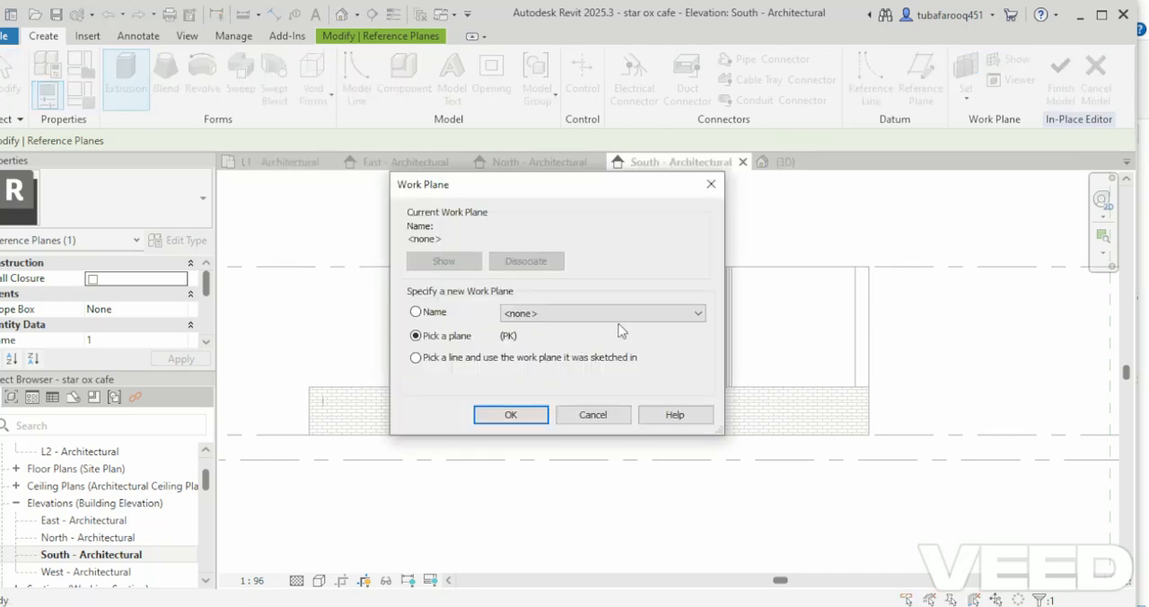
click(621, 315)
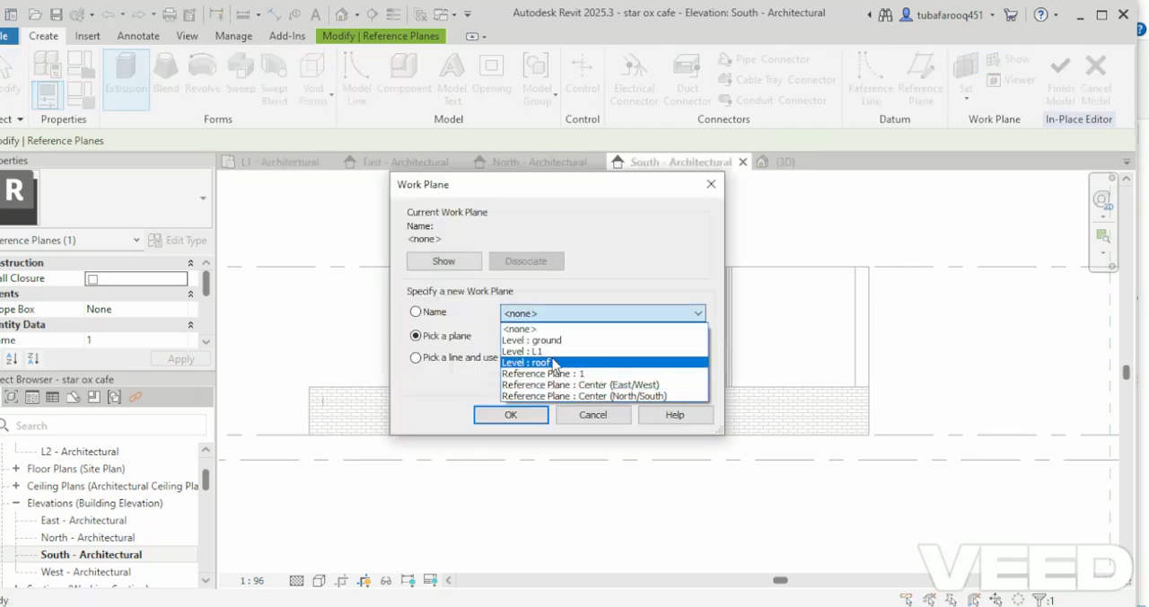
click(554, 373)
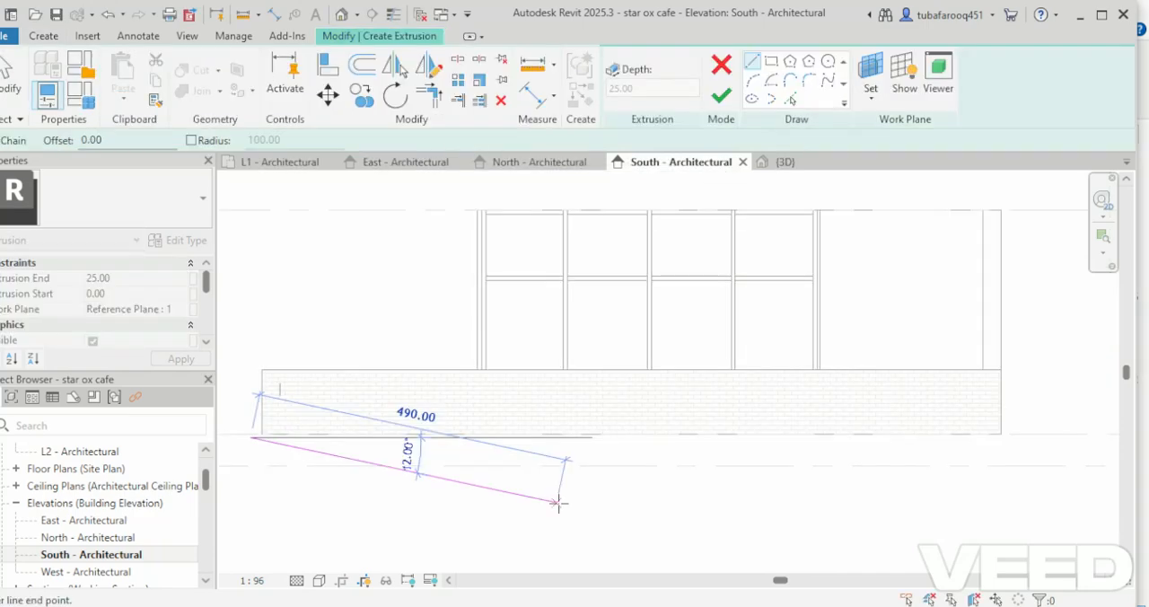
key(Escape)
Sketch the extrusion's base line about 1180 long on L1, a 350 vertical at the east end, and an 850 line along the roof level.
scroll(517, 501, down, 1)
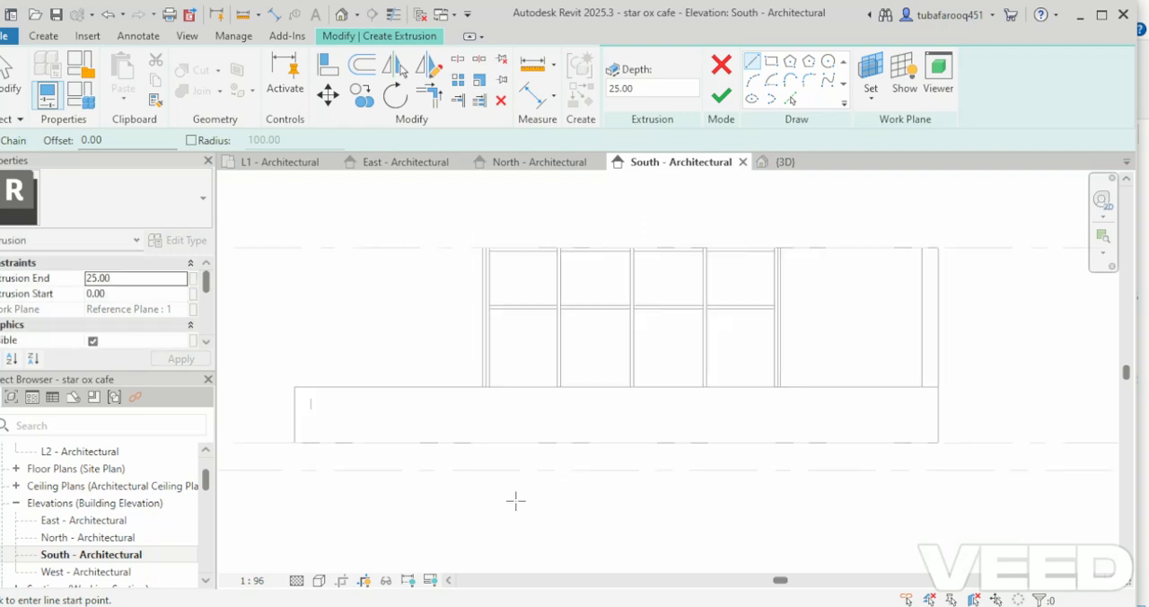
scroll(290, 440, up, 1)
scroll(290, 440, up, 1)
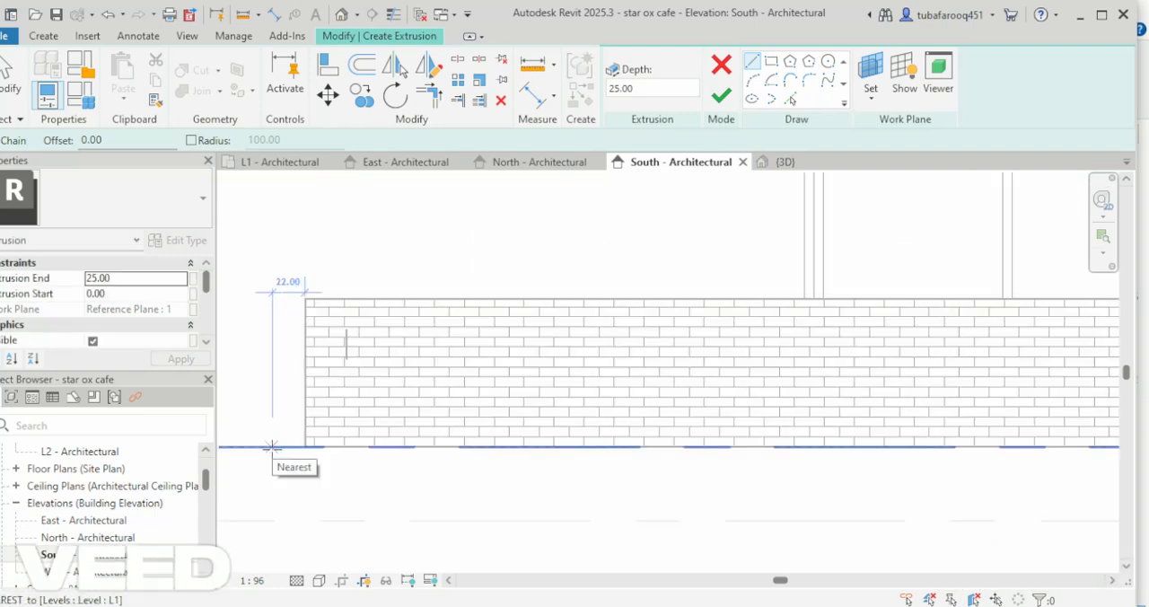
click(272, 446)
scroll(315, 513, down, 3)
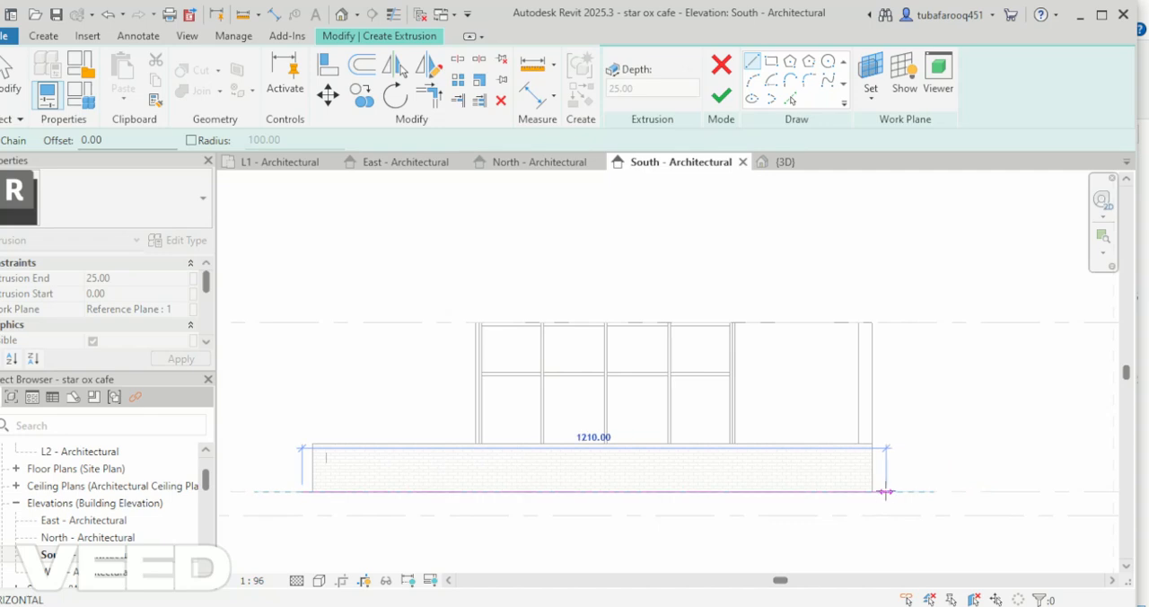
scroll(885, 492, up, 2)
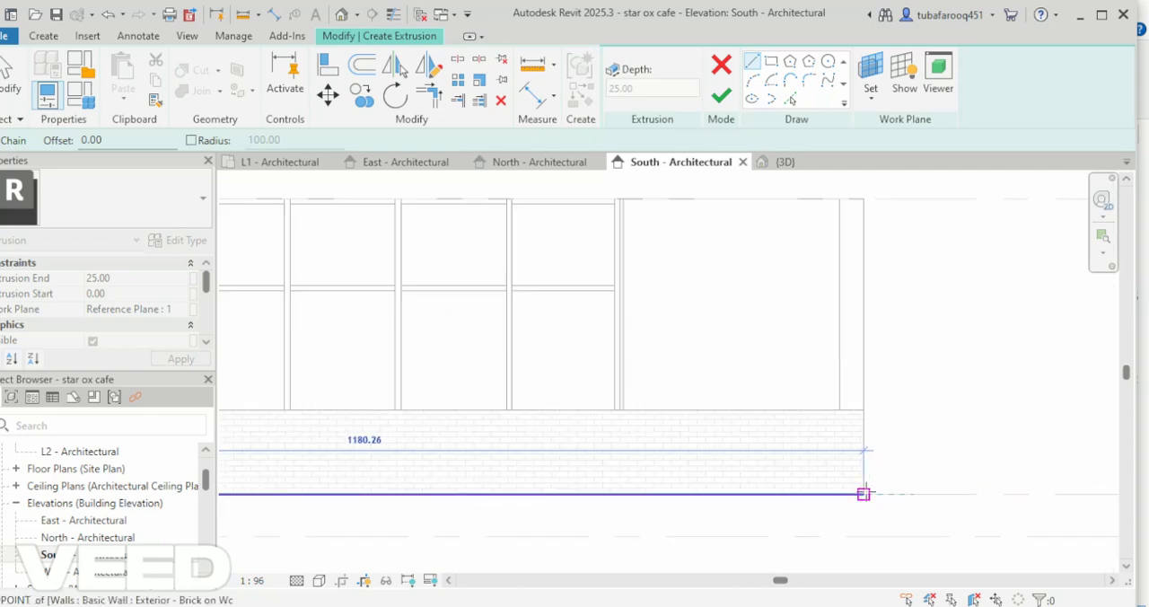
click(864, 493)
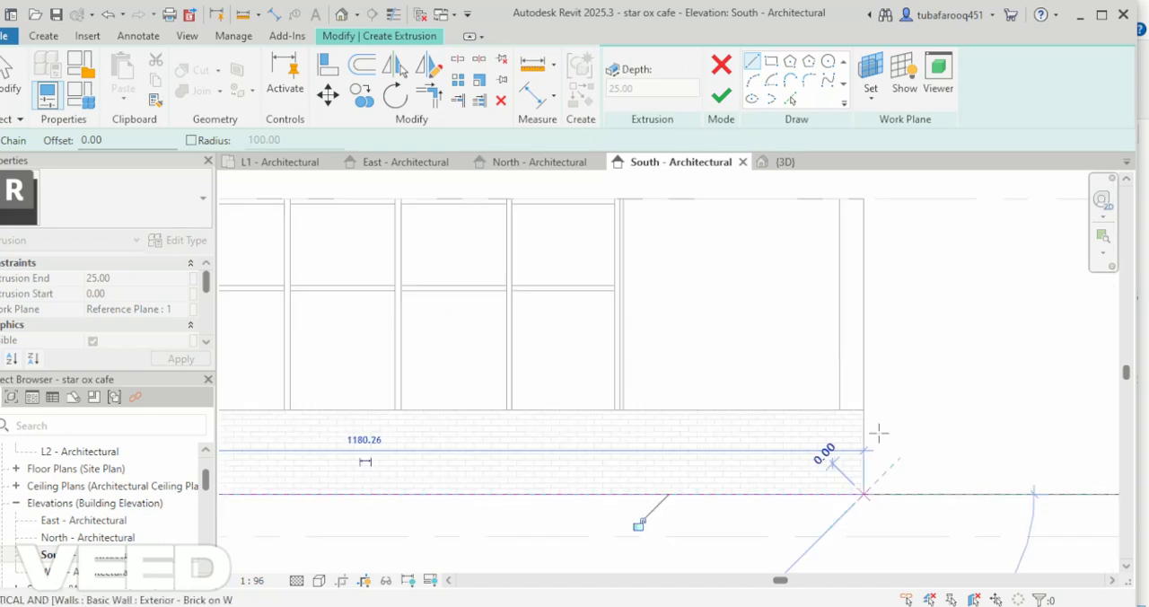
click(864, 198)
scroll(948, 294, down, 2)
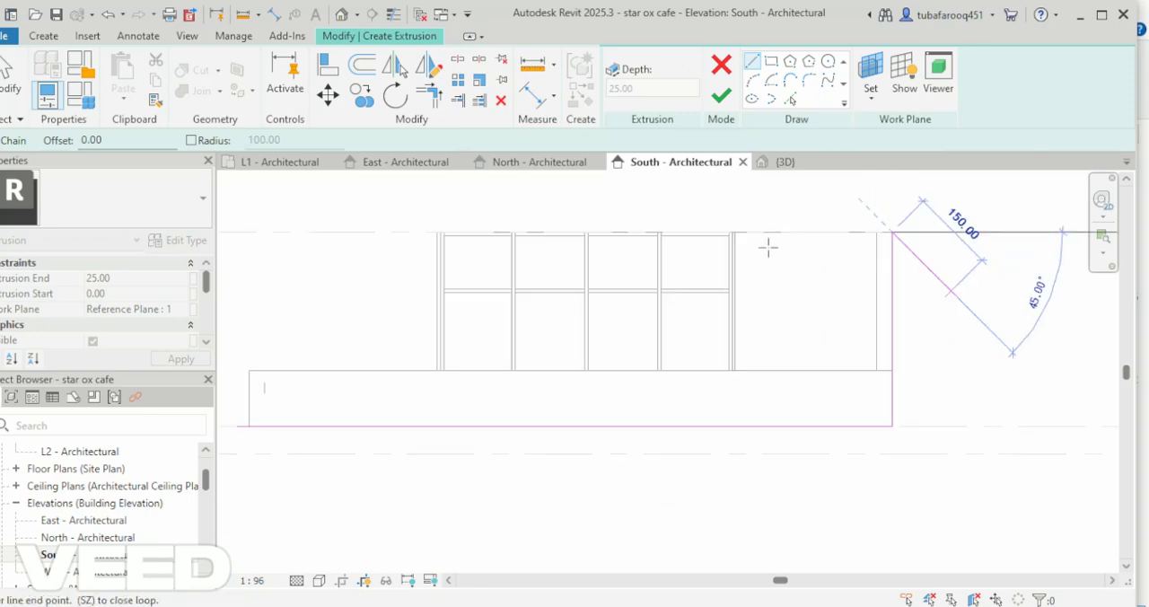
scroll(438, 231, up, 5)
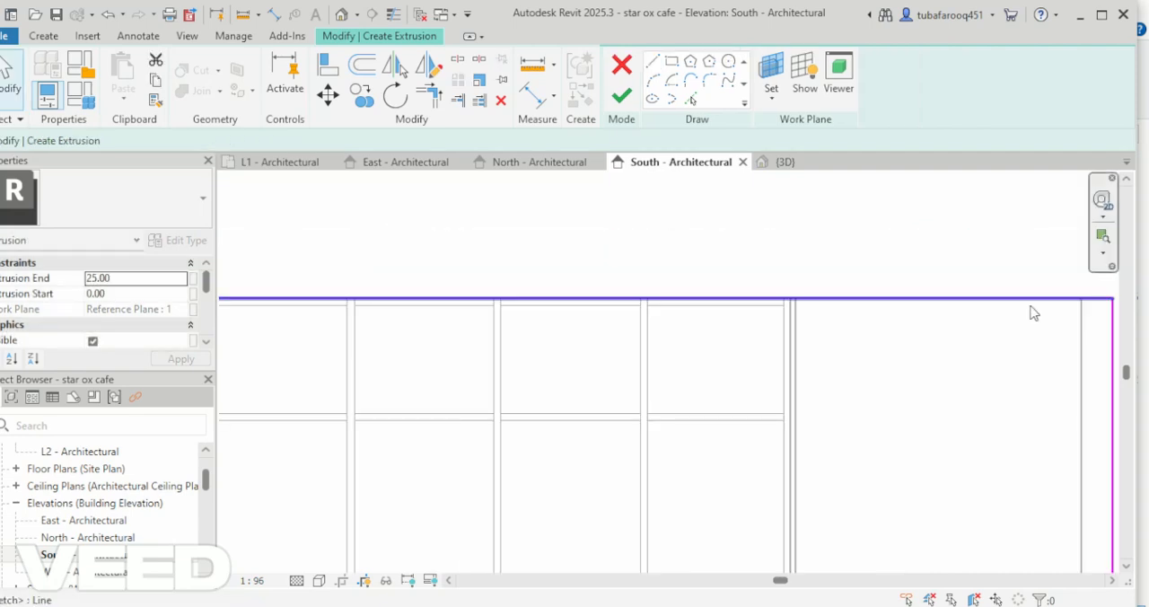
Move the sketch's upper horizontal line 30 below the roof level.
click(1031, 306)
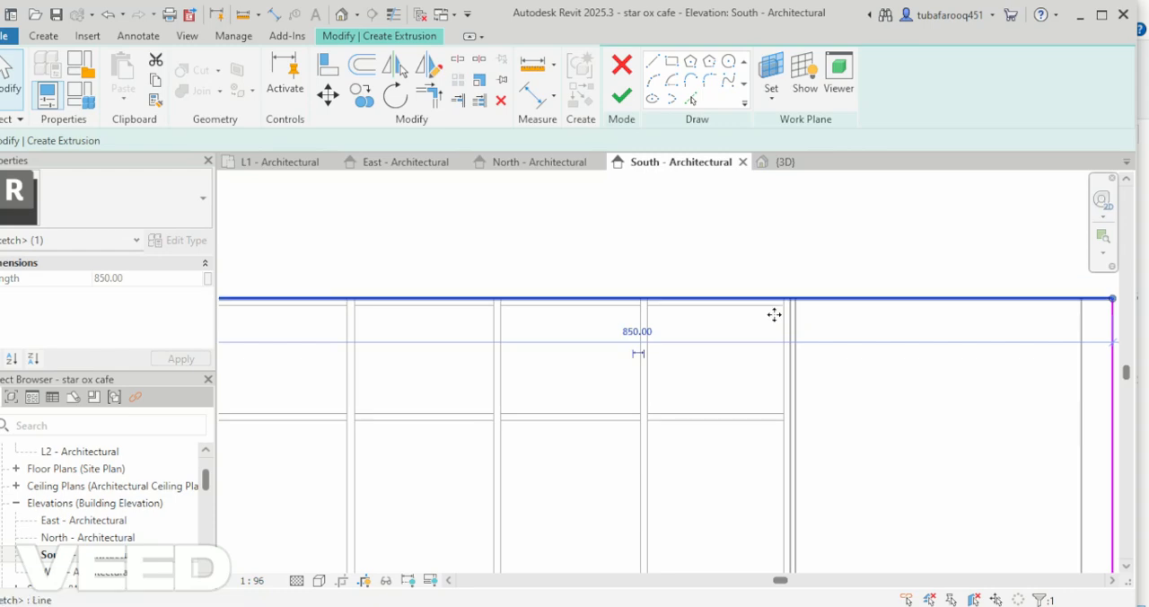
drag(773, 314, 774, 331)
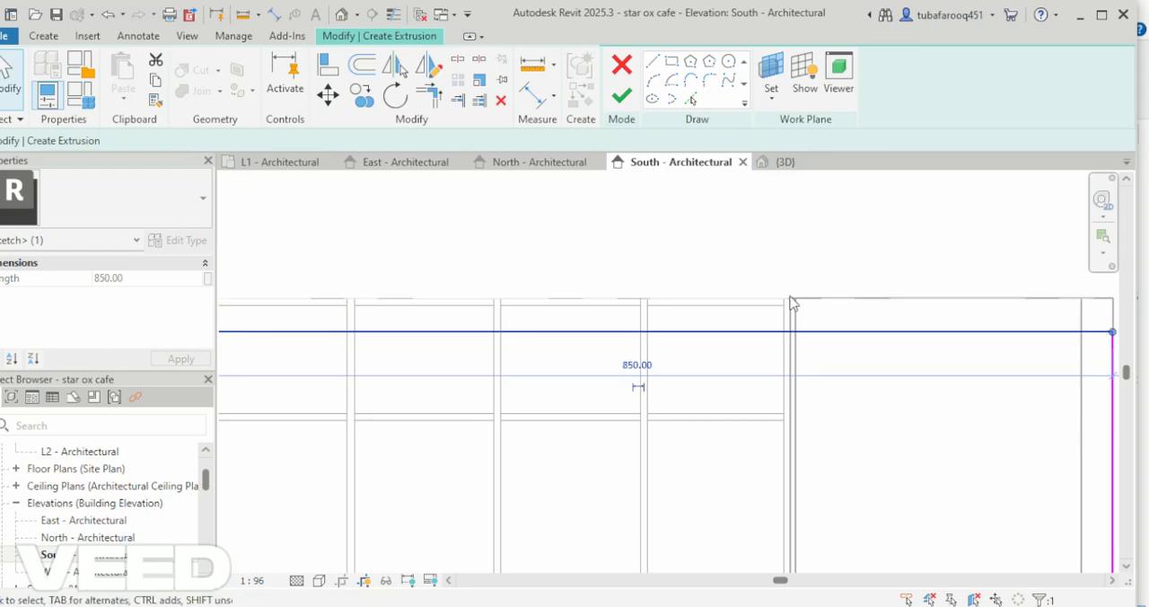
scroll(791, 368, down, 2)
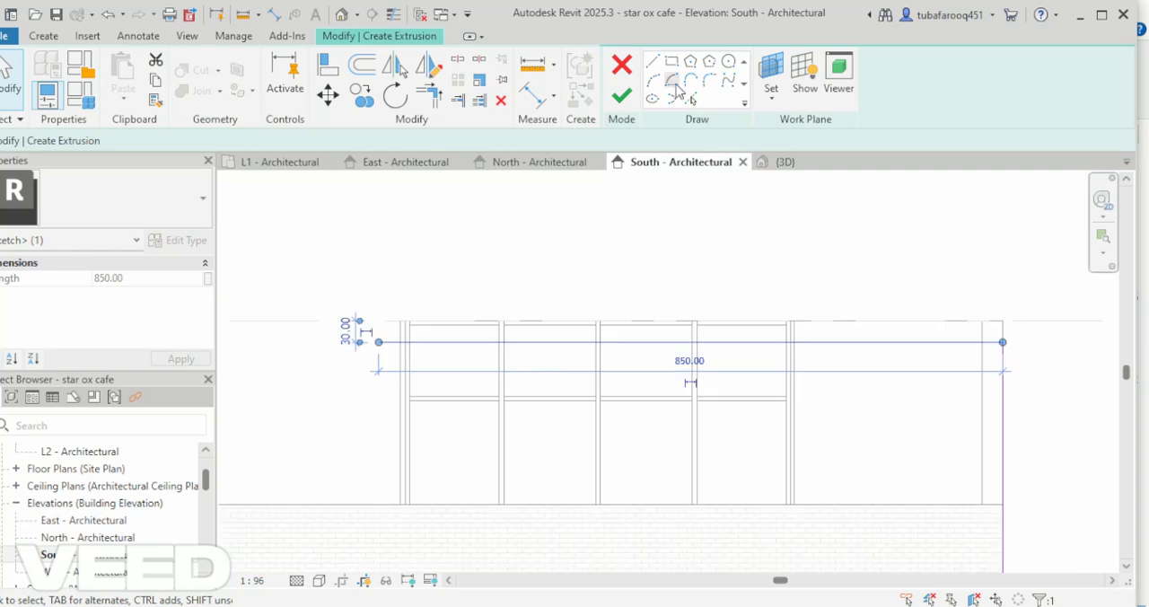
Round the sketch's two east corners with fillet arcs of radius 80.
click(673, 82)
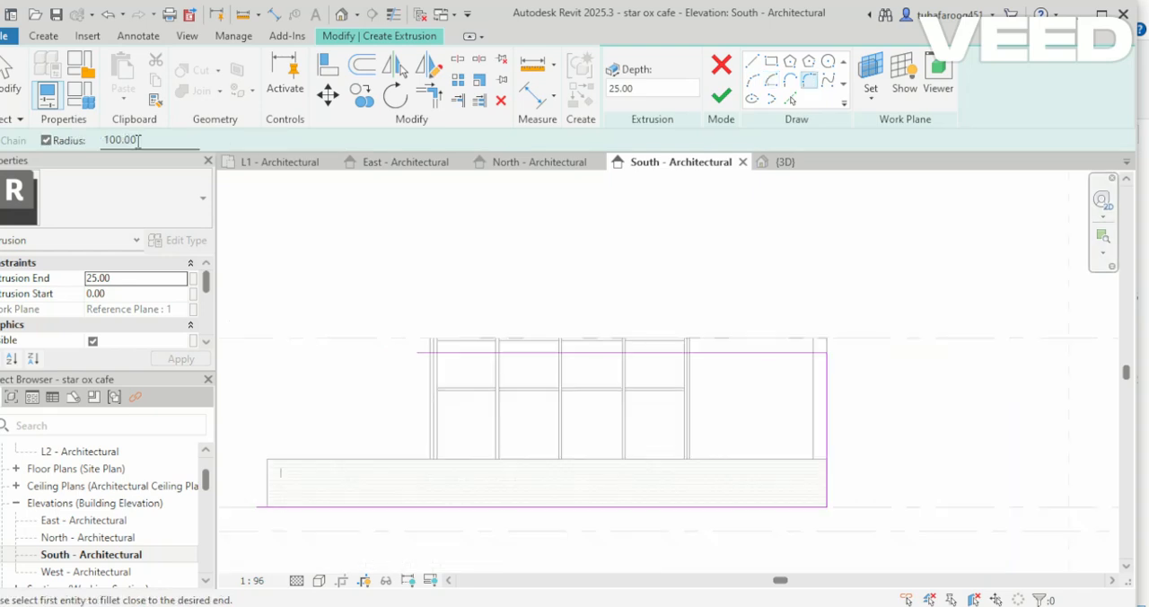
drag(137, 141, 104, 137)
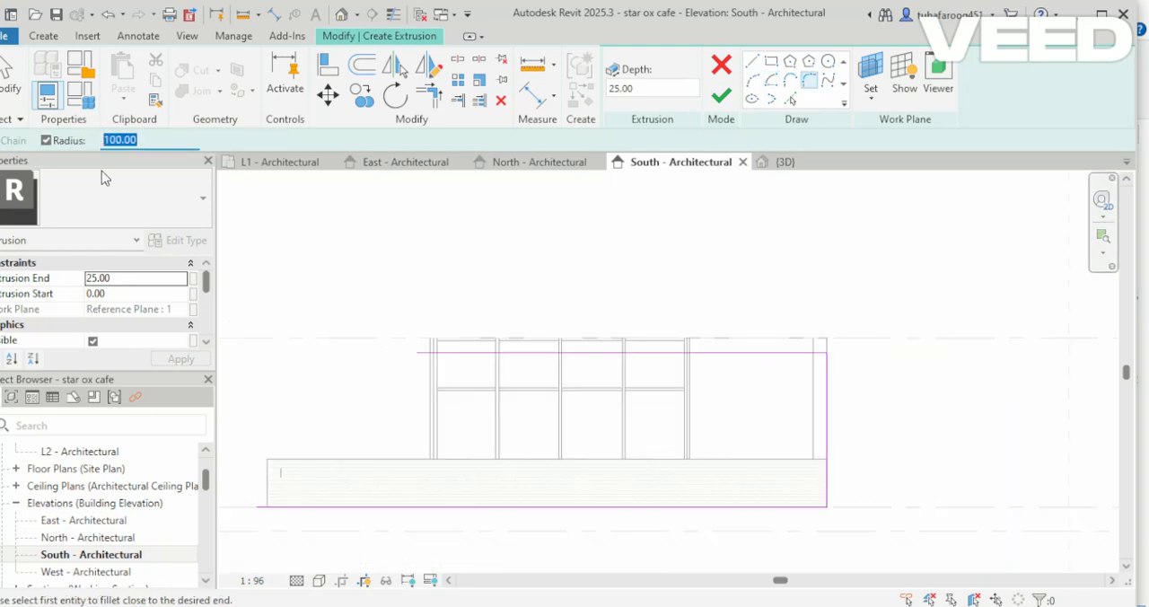
text(80)
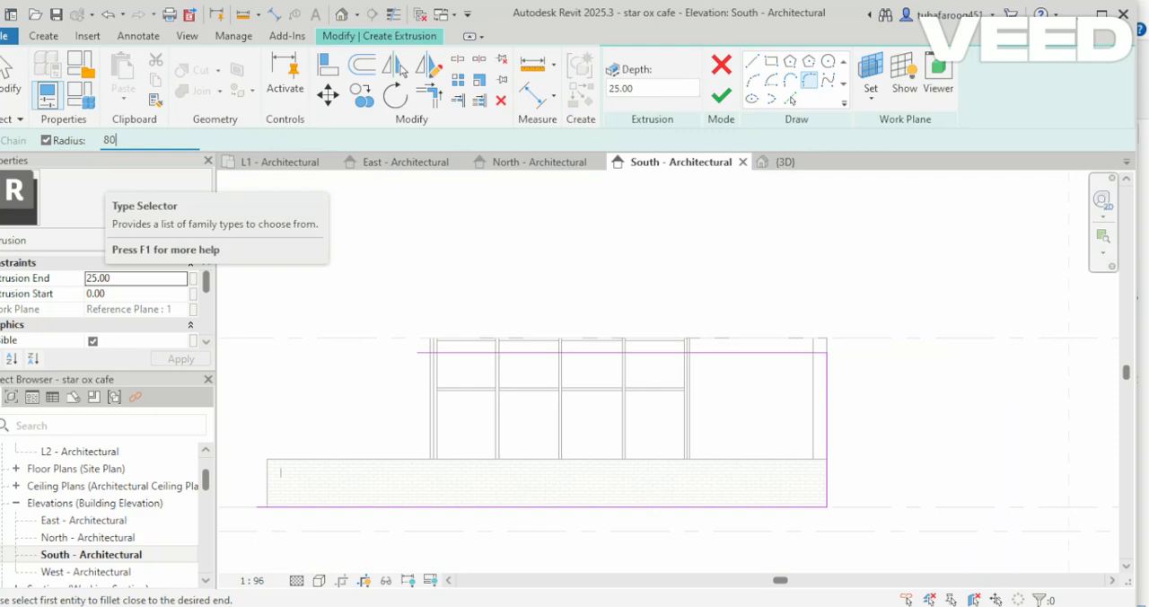
key(Return)
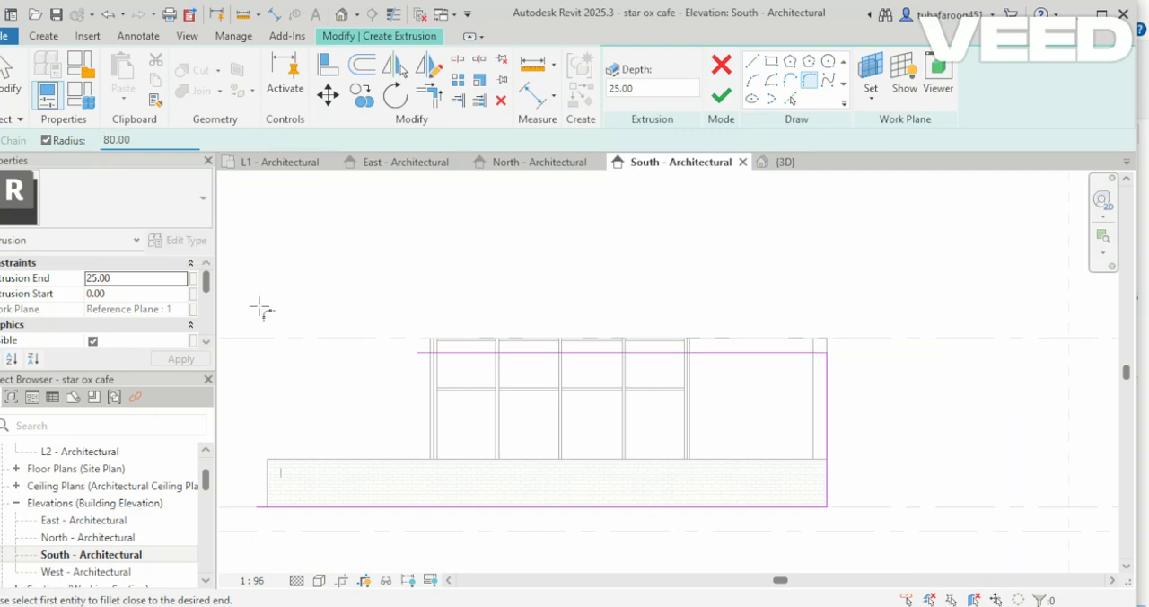
click(811, 357)
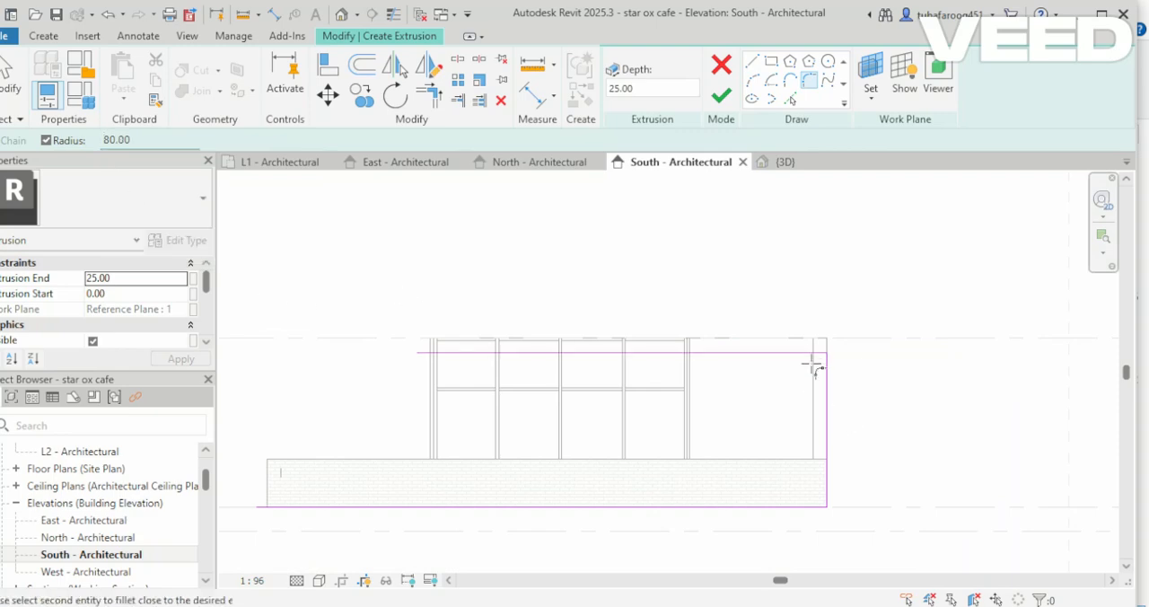
click(827, 493)
click(811, 507)
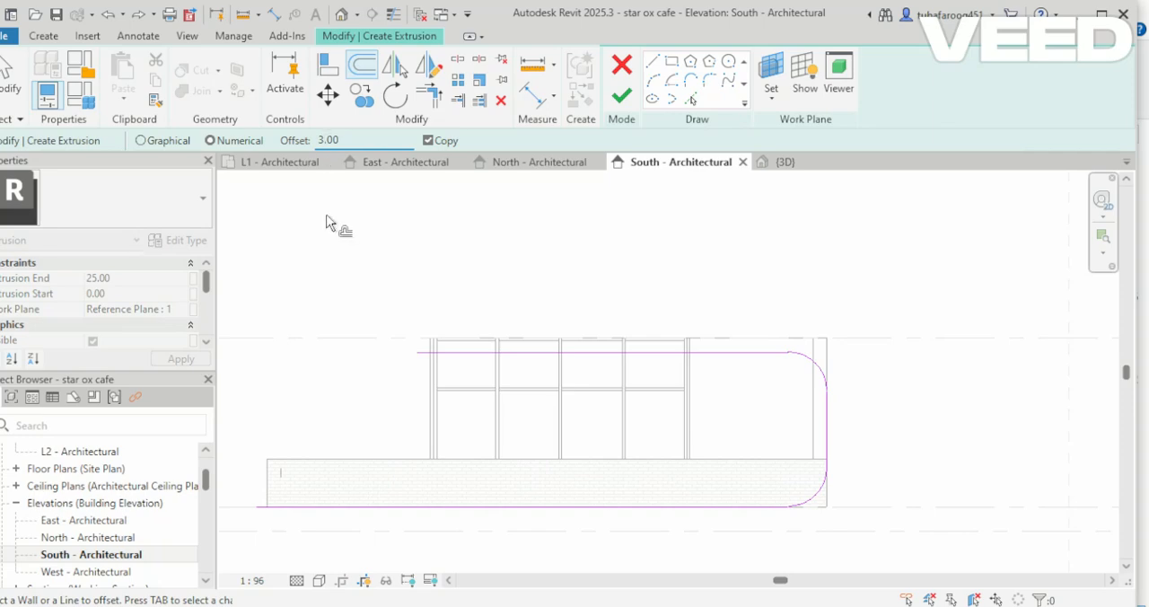
Offset copies of the sketch's lines and arcs 30 outward to form a parallel outer outline.
text(0)
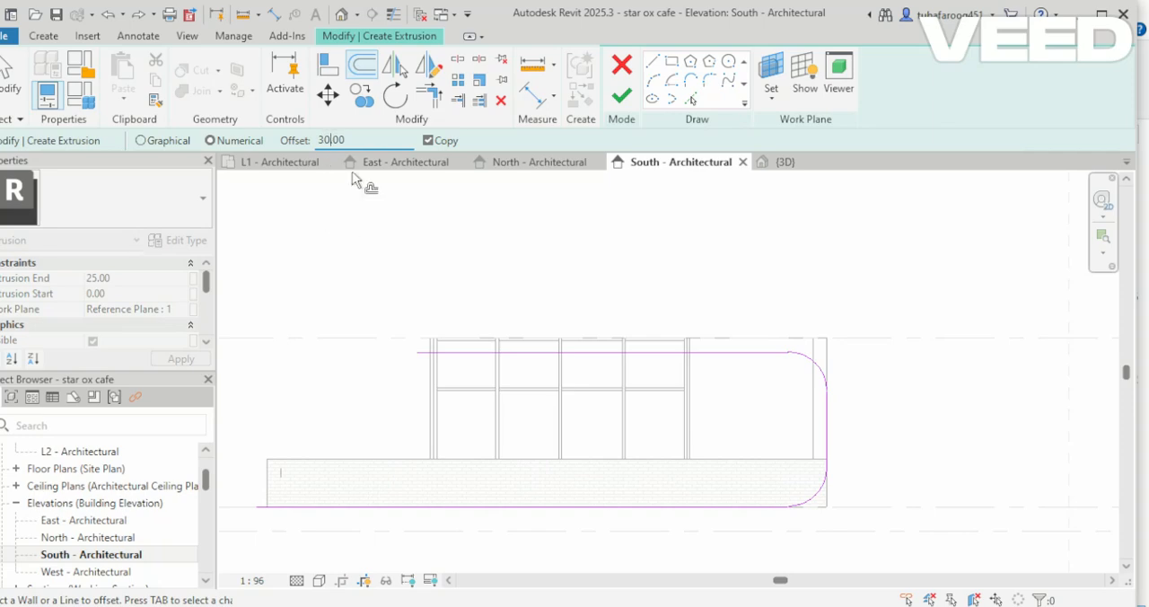
click(550, 352)
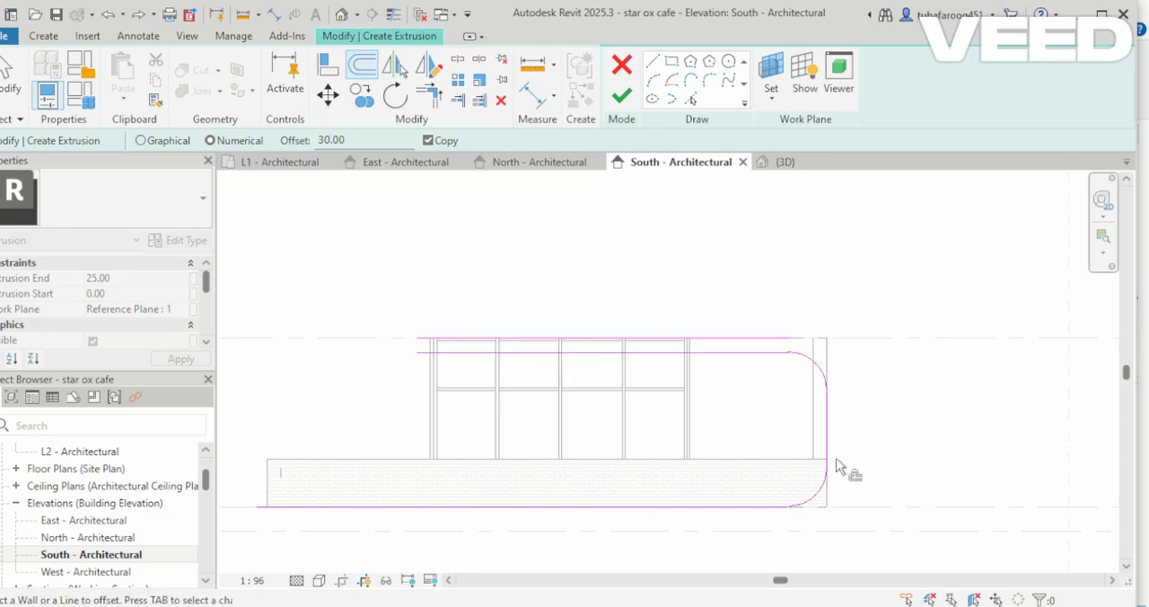
click(818, 364)
click(811, 500)
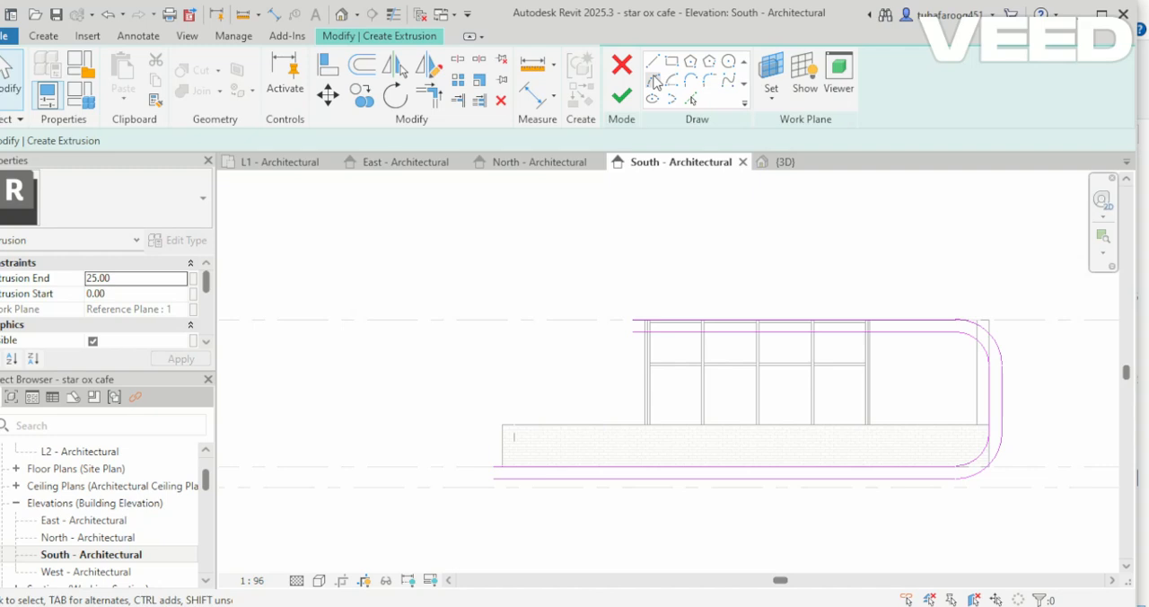
Close the open west ends of both bands with short vertical lines and finish the extrusion sketch with a depth of 25.
click(653, 63)
scroll(644, 328, up, 4)
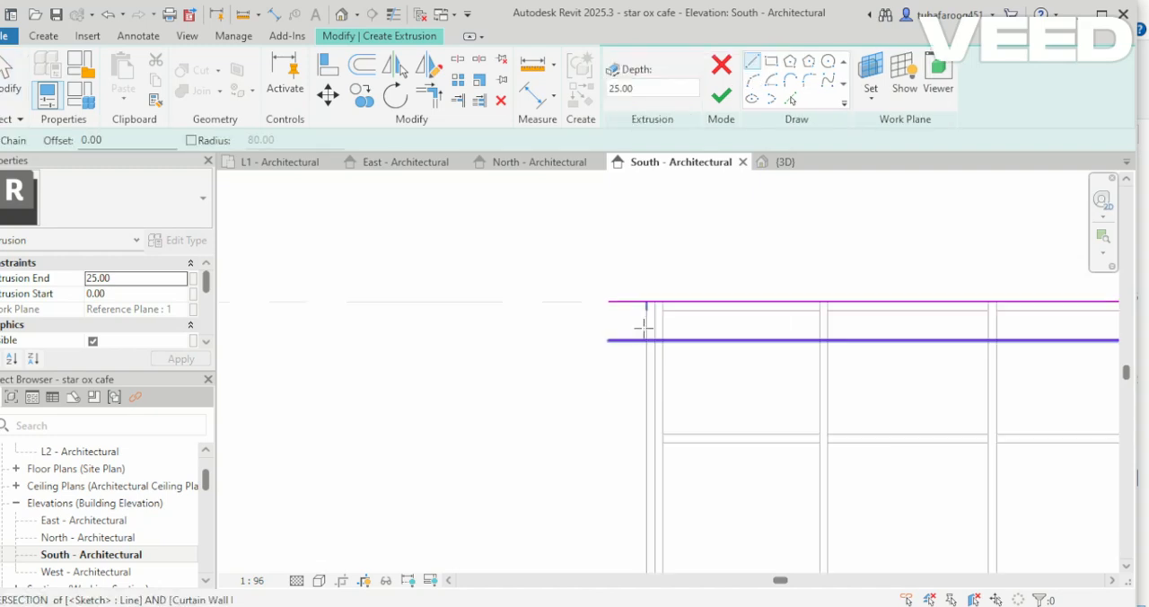
click(607, 302)
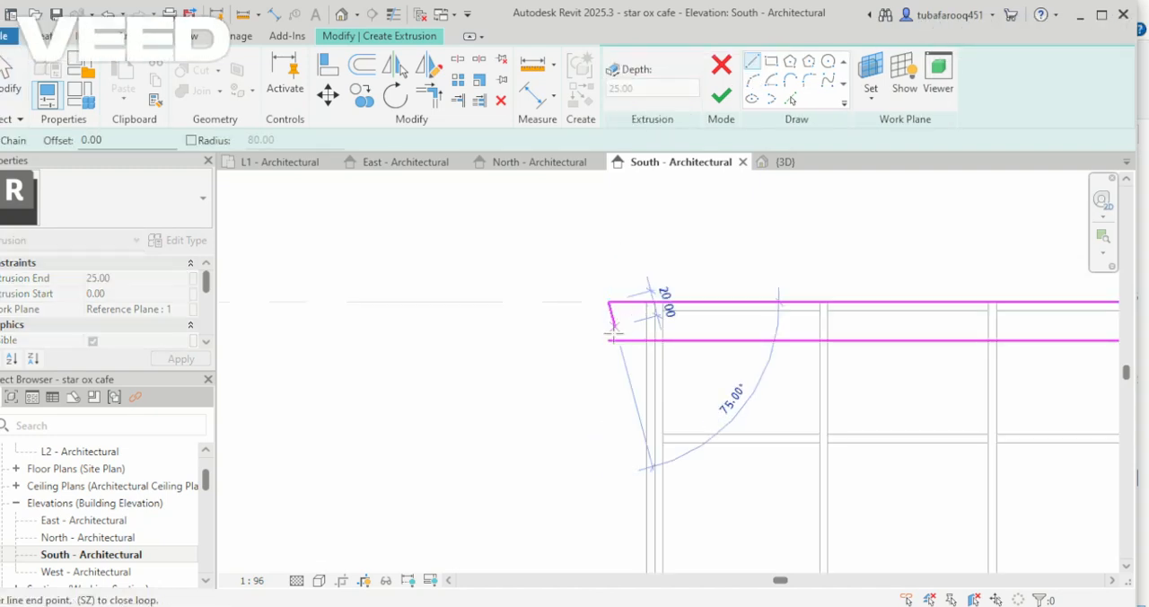
click(607, 340)
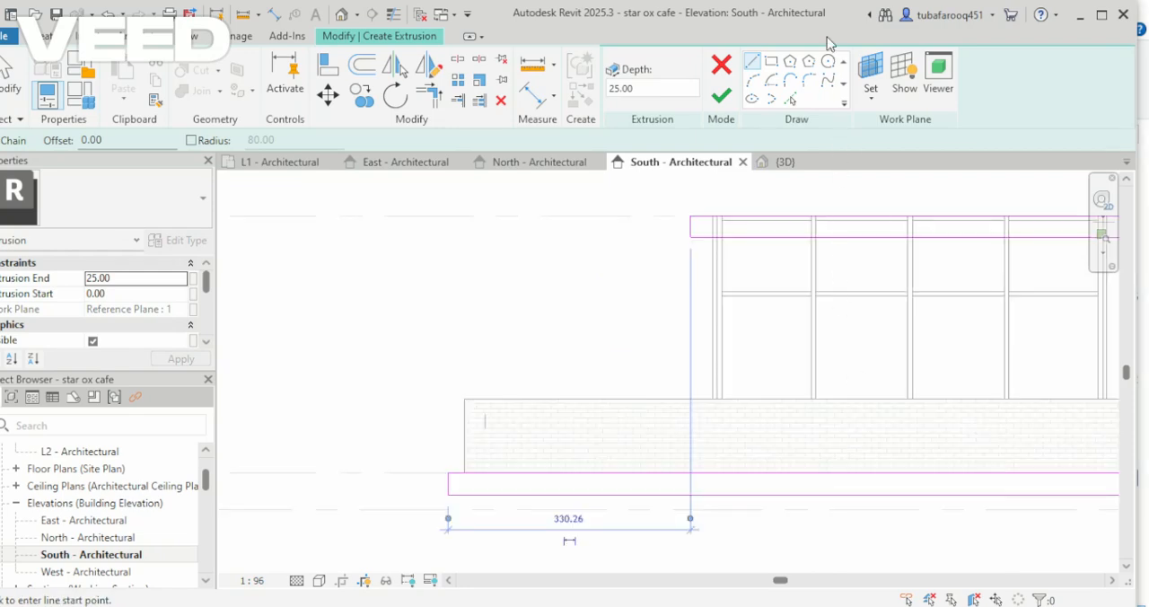
click(720, 95)
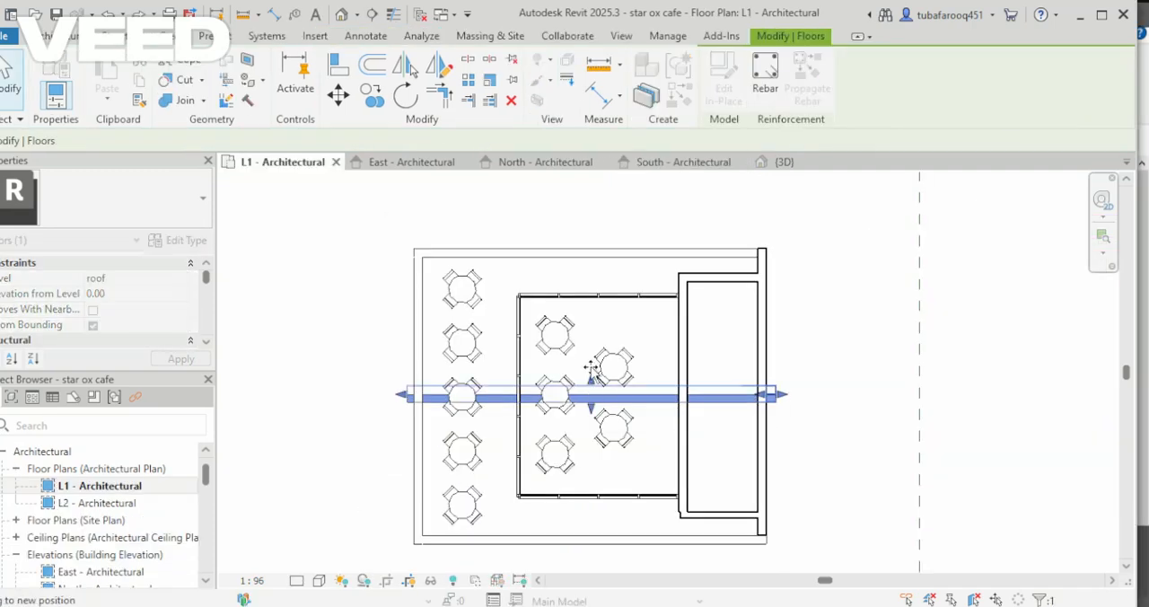
Assign the LED - Green Off appearance to the extrusion's material and adjust the luminance of its green colour.
drag(591, 369, 608, 248)
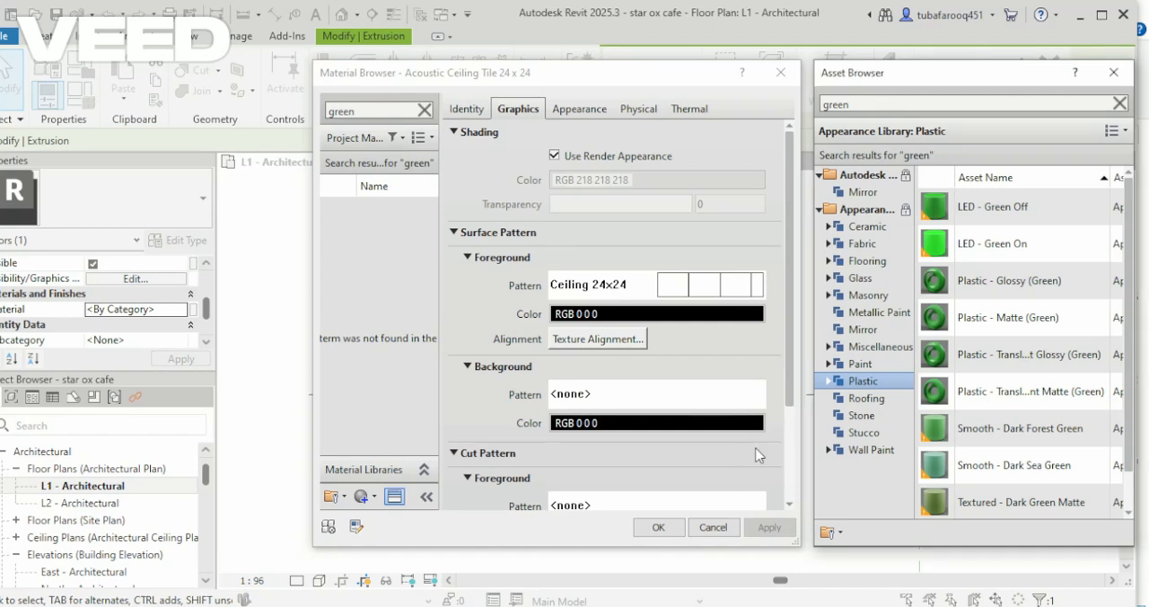
double_click(959, 213)
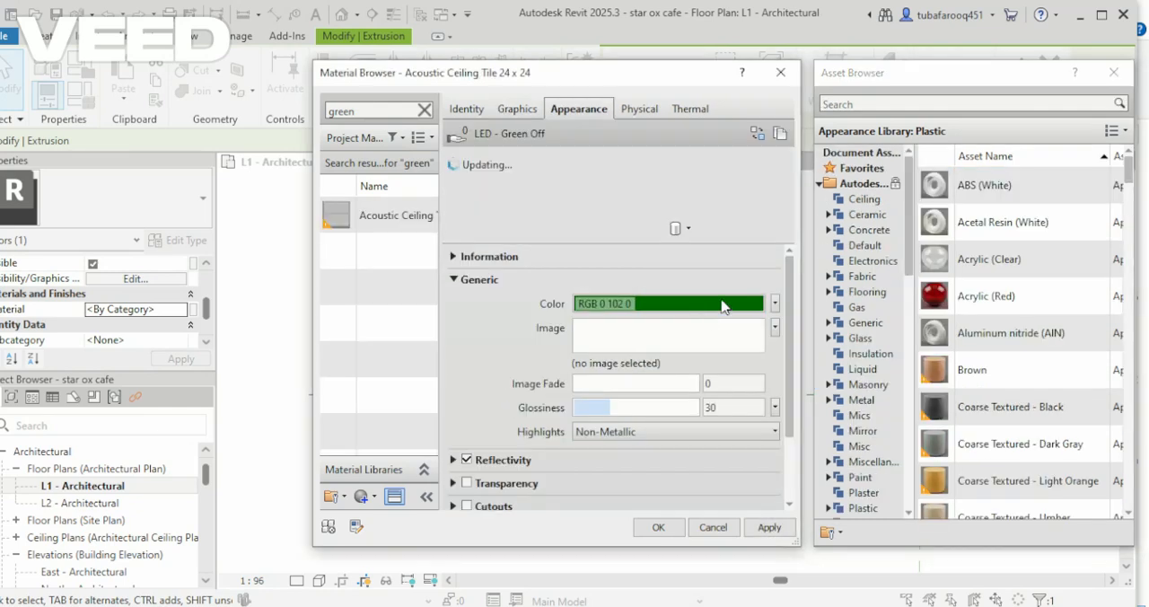
click(724, 305)
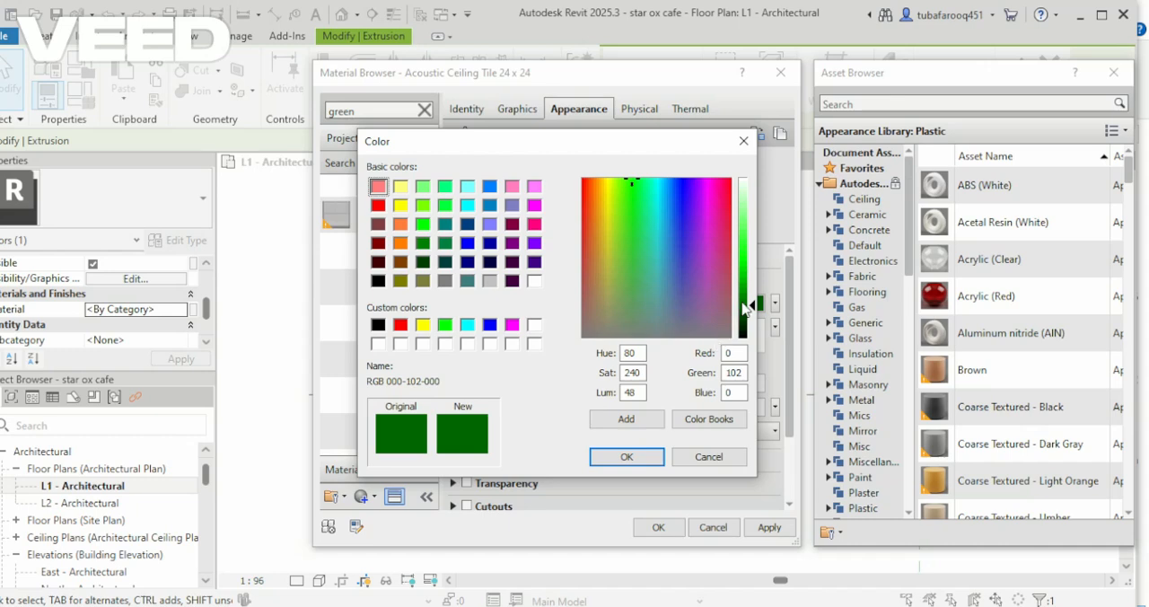
drag(745, 308, 754, 319)
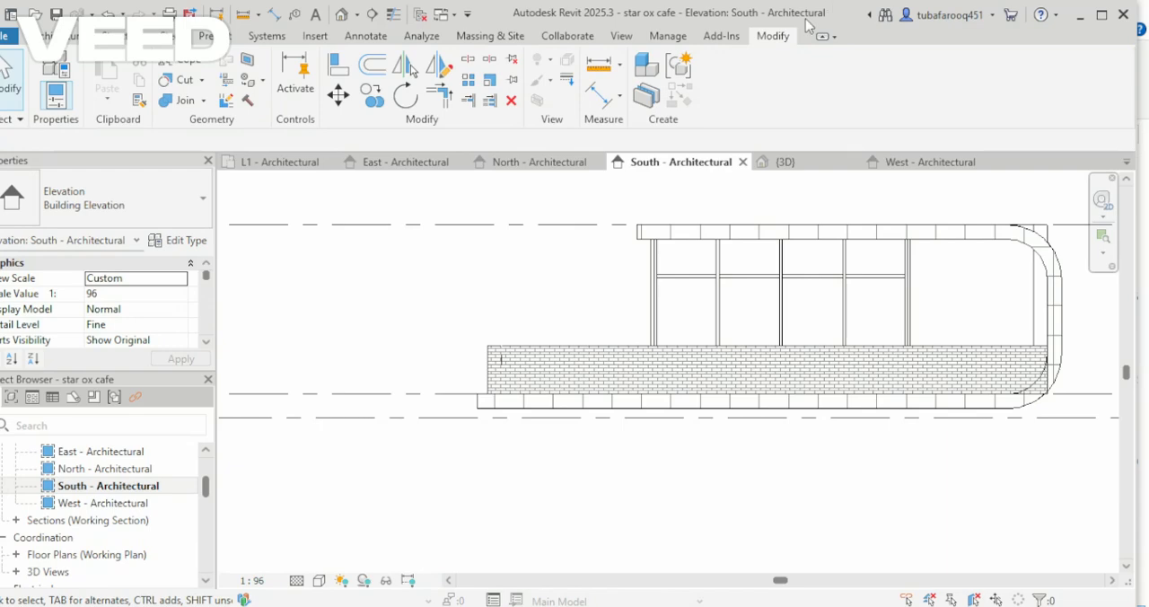
In the 3D view, remove the chain of low brick walls around the cafe's terrace.
click(341, 14)
scroll(662, 453, down, 2)
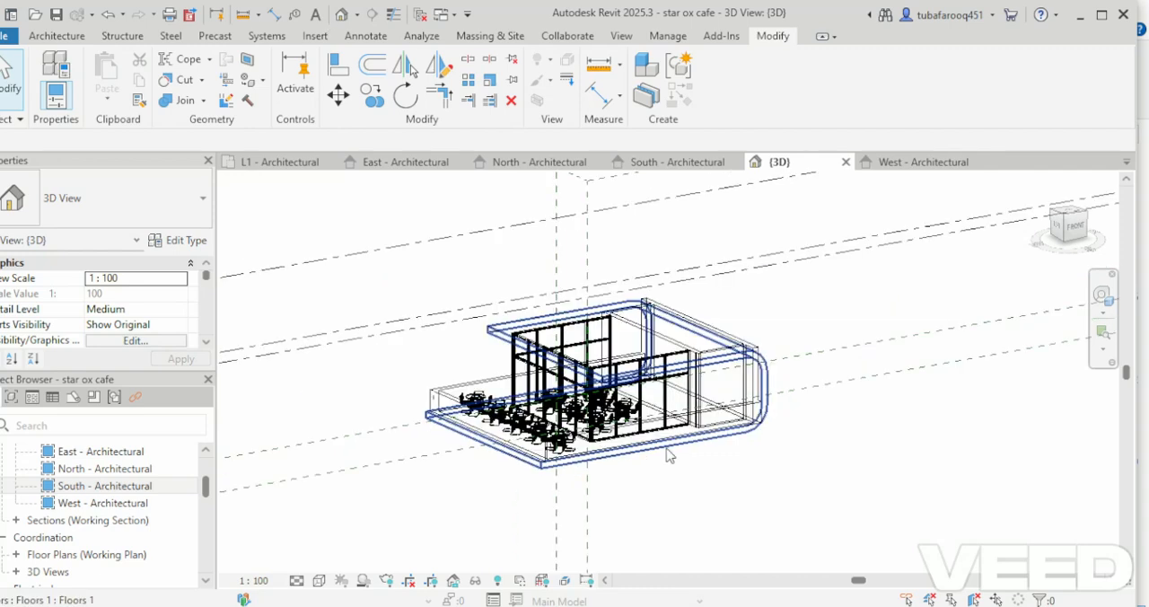
shift+middle_drag(668, 455, 718, 422)
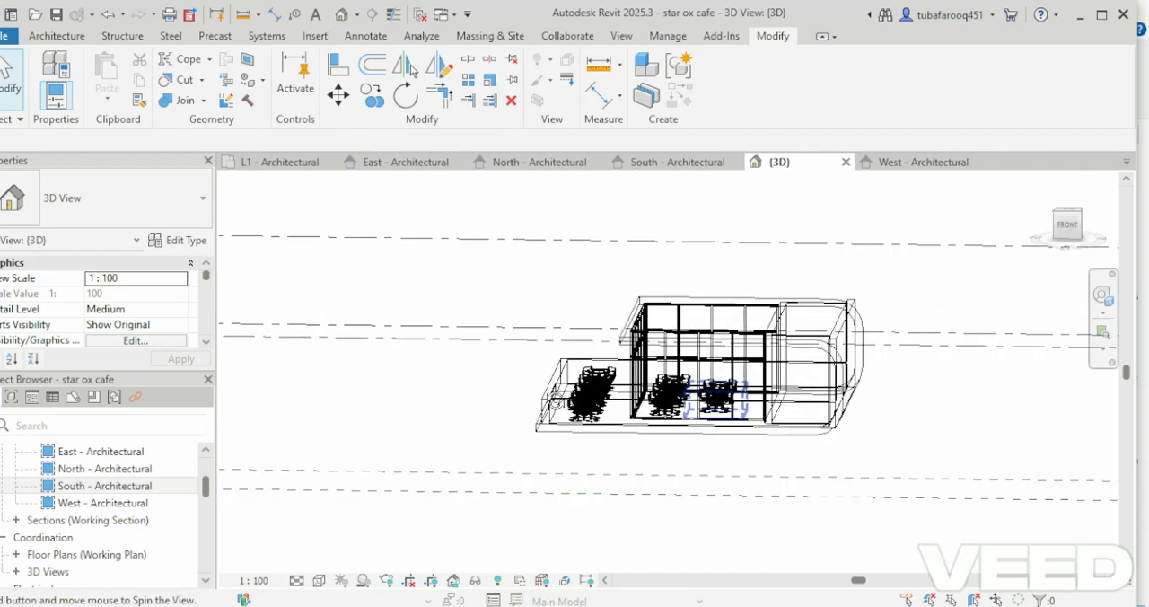
scroll(727, 430, up, 4)
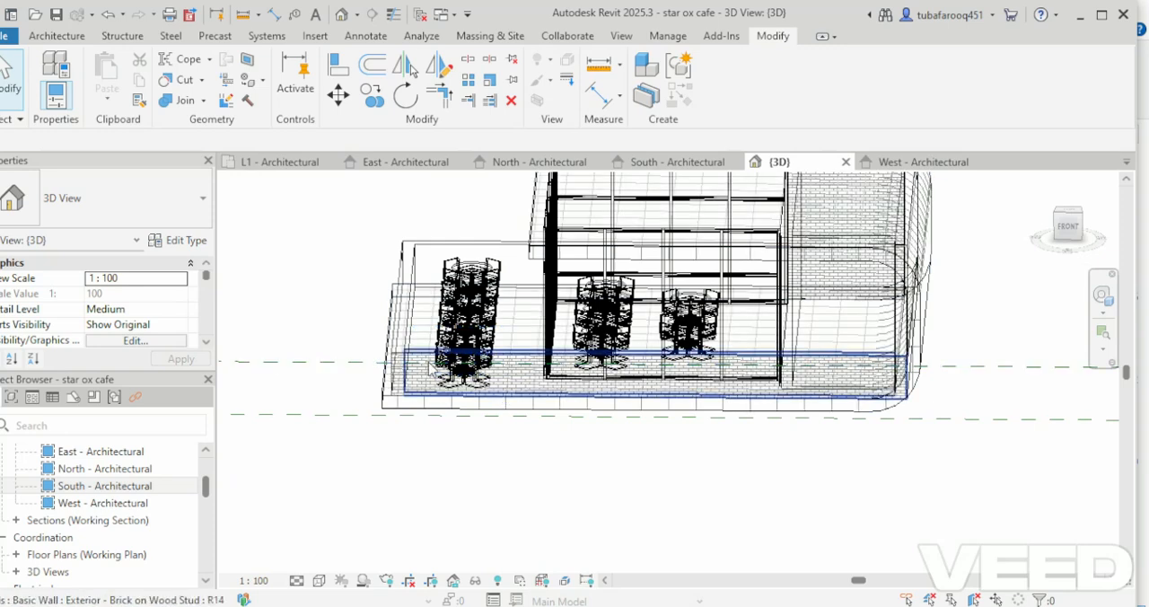
key(Tab)
click(430, 367)
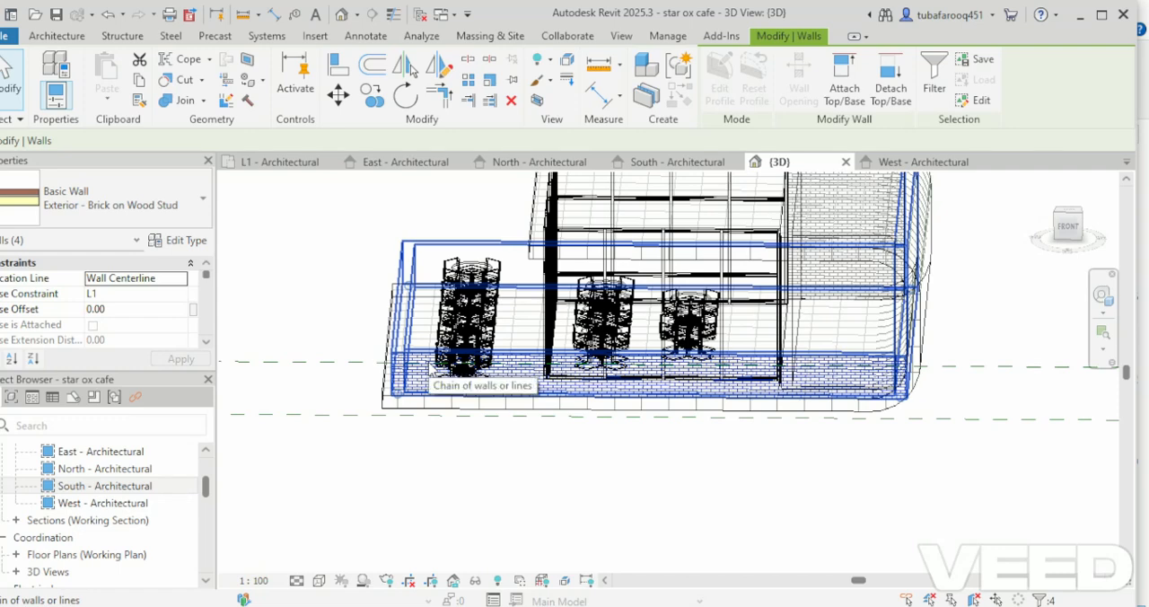
key(Escape)
shift+middle_drag(431, 368, 784, 413)
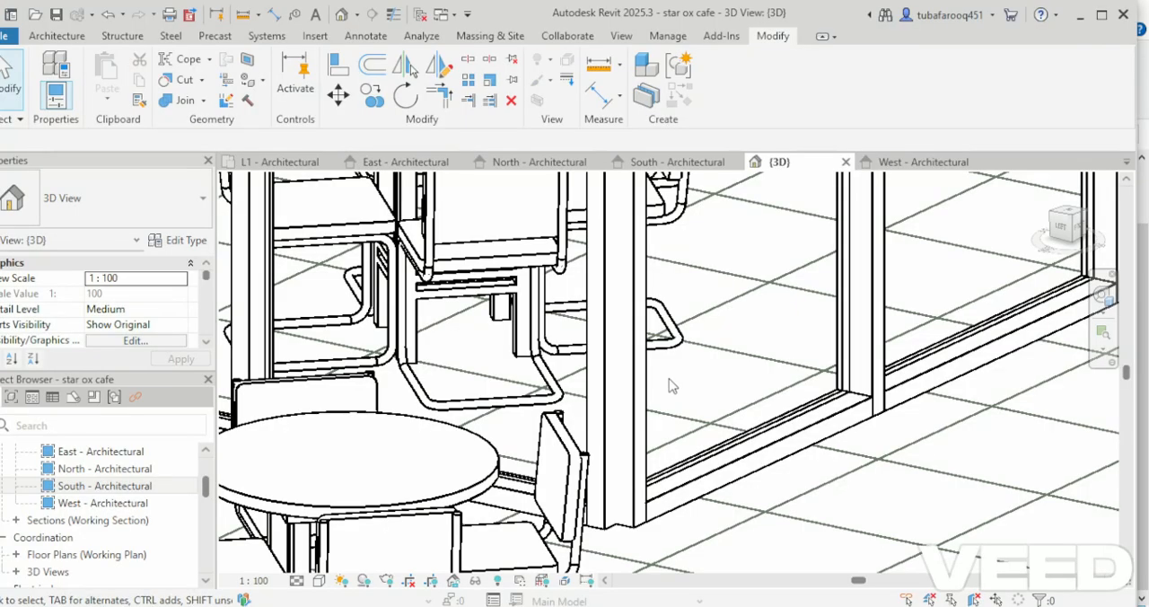
Unpin the rectangular mullions at the front-left corner of the storefront curtain walls.
scroll(643, 474, down, 3)
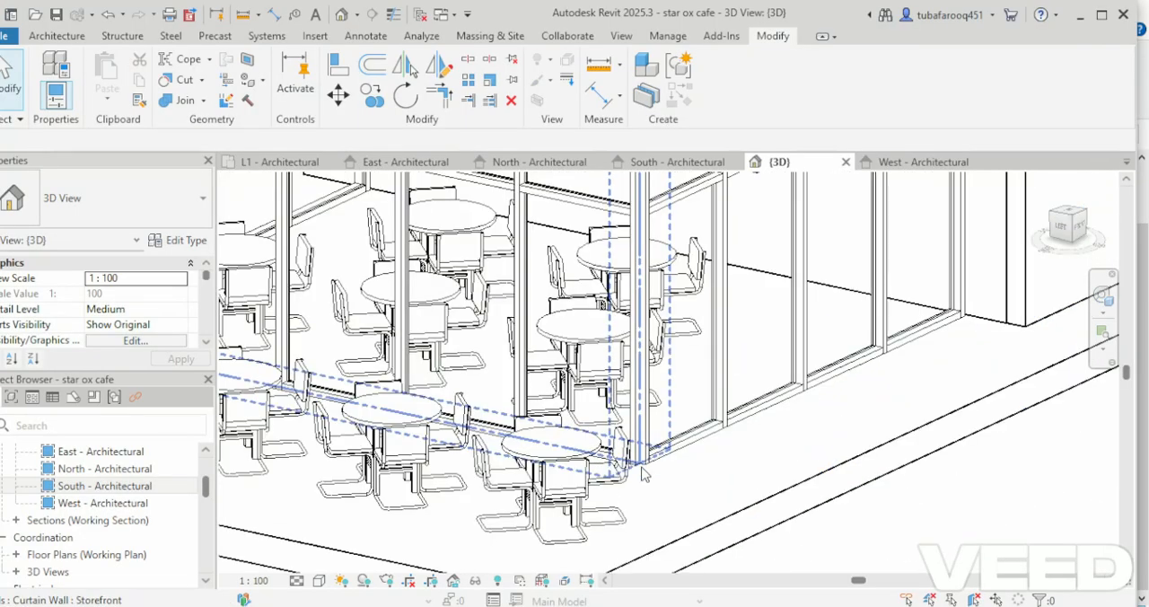
scroll(643, 474, down, 2)
scroll(643, 474, up, 3)
scroll(637, 397, up, 2)
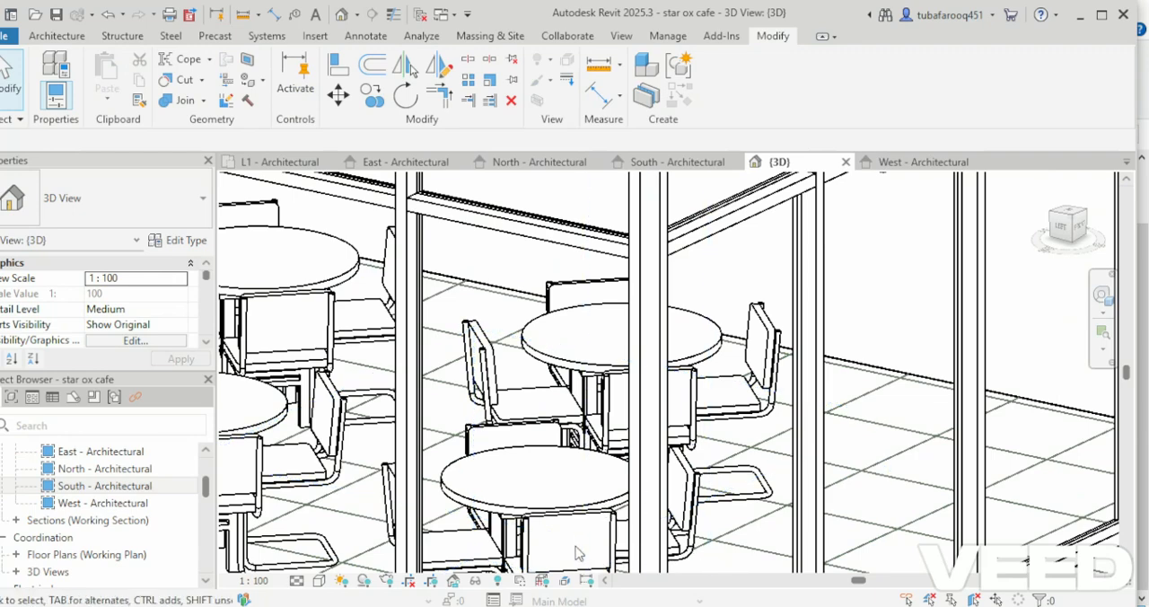
scroll(642, 487, down, 2)
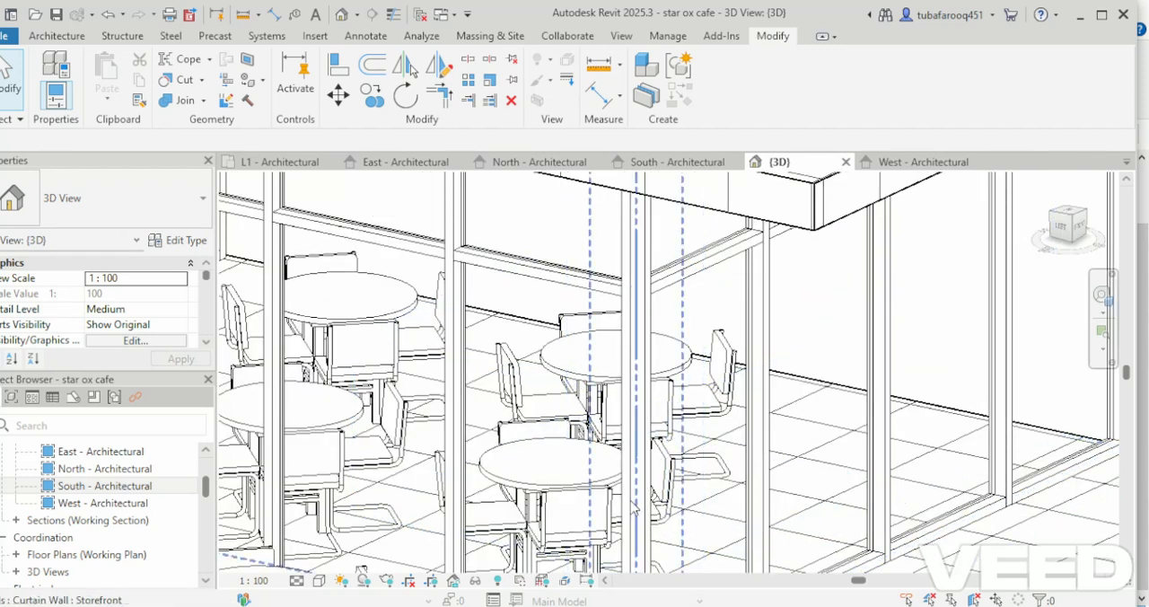
click(639, 539)
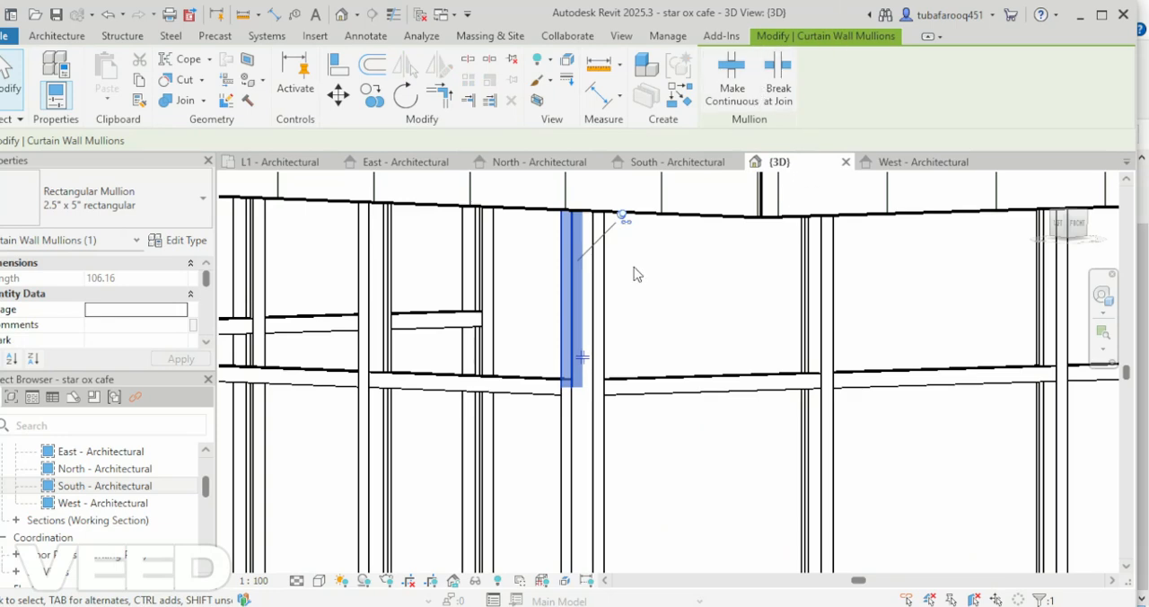
click(623, 218)
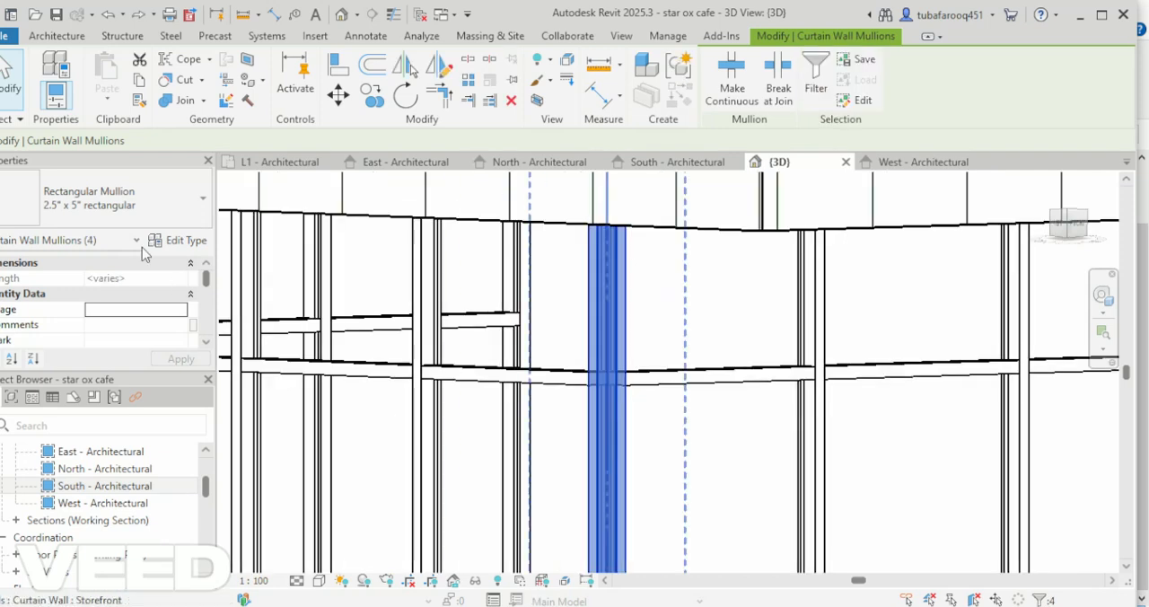
Change the four corner mullions to the 5" Trapezoid corner type and delete the overlapping elements.
click(135, 215)
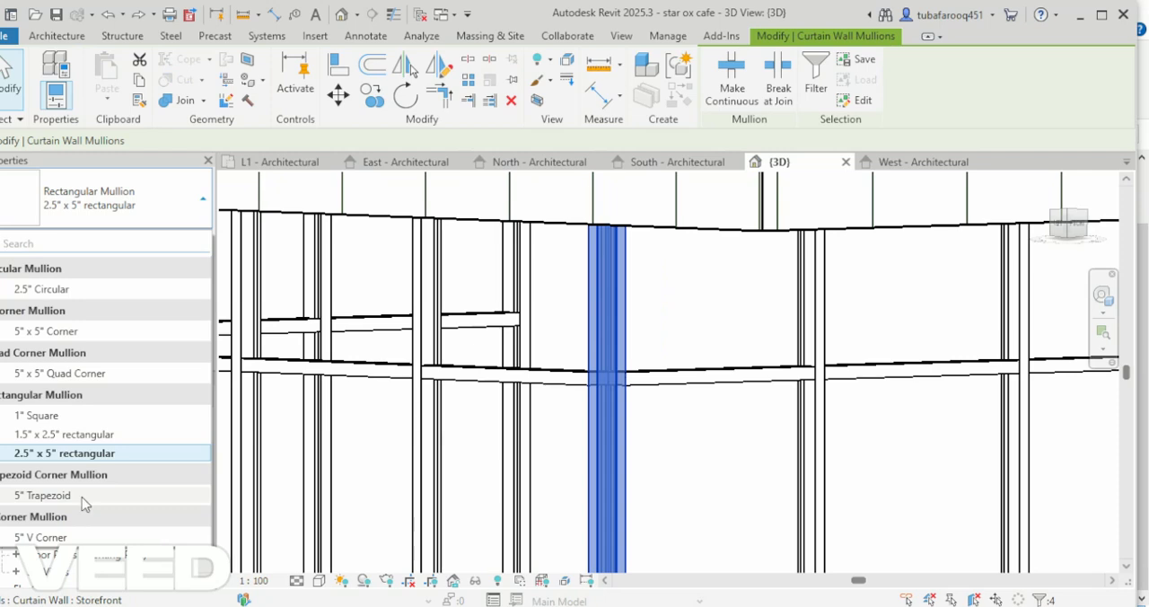
click(83, 499)
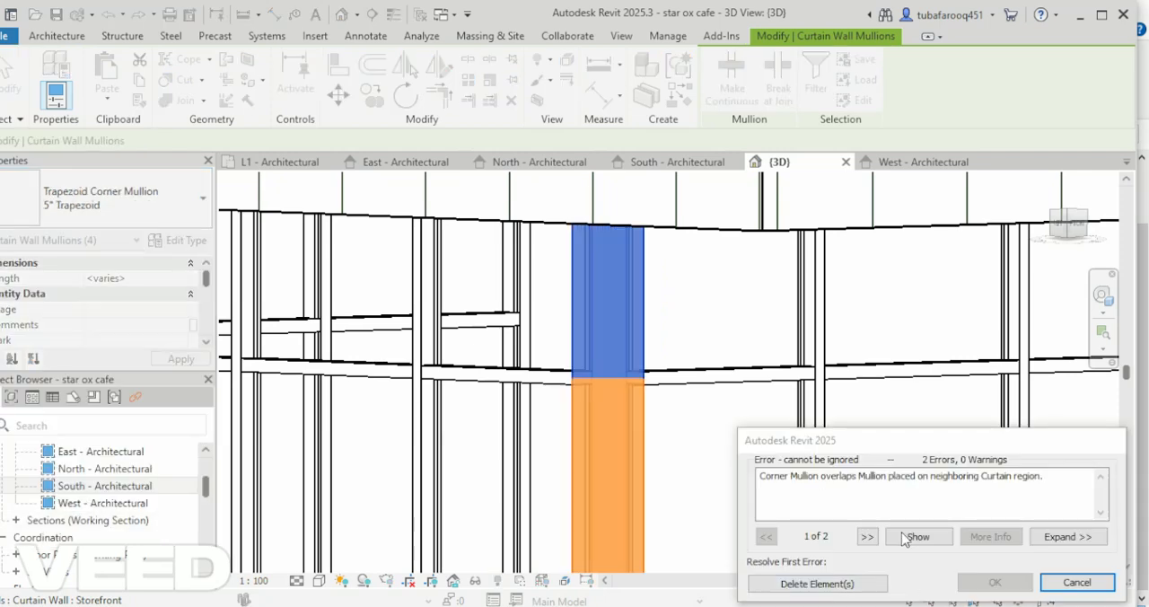
click(829, 582)
scroll(687, 480, down, 5)
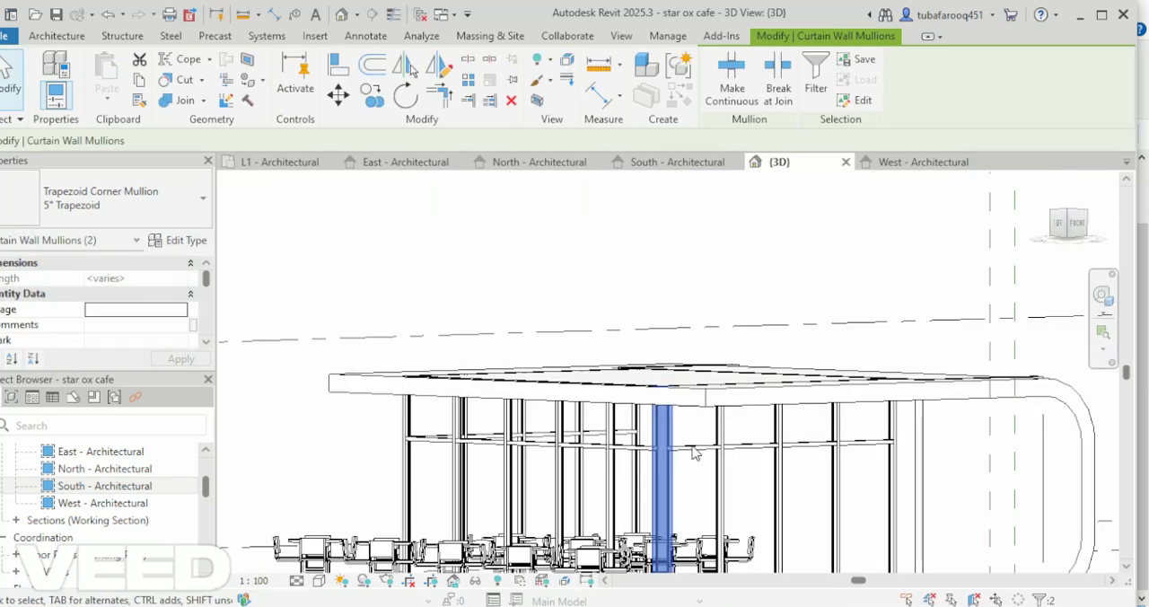
key(Escape)
scroll(684, 435, up, 6)
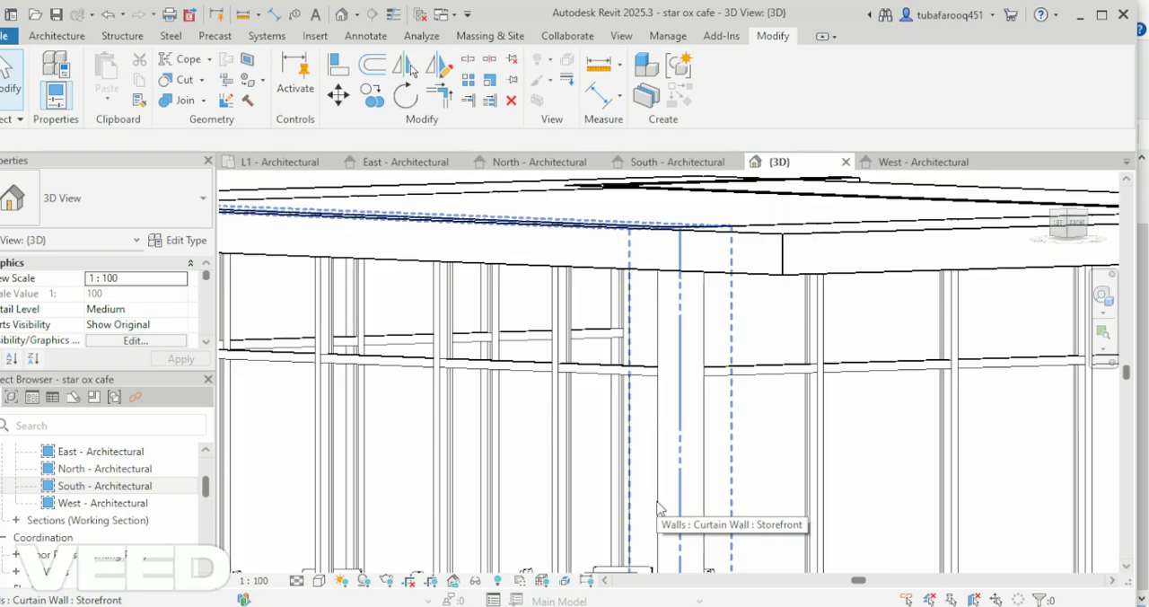
scroll(660, 434, down, 6)
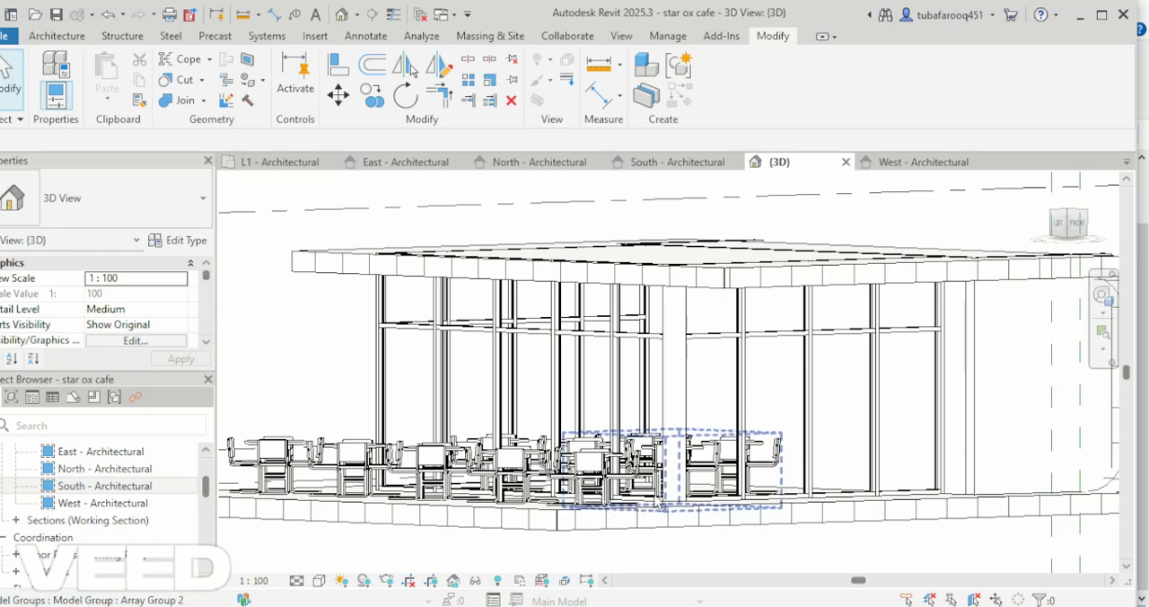
scroll(660, 505, down, 1)
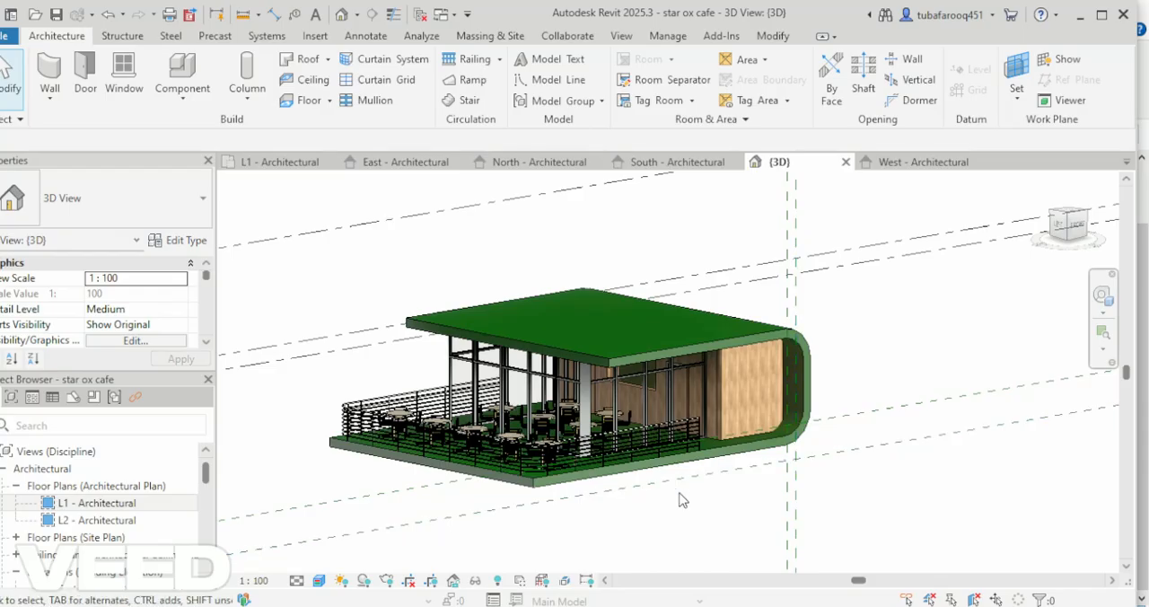
shift+middle_drag(679, 499, 665, 482)
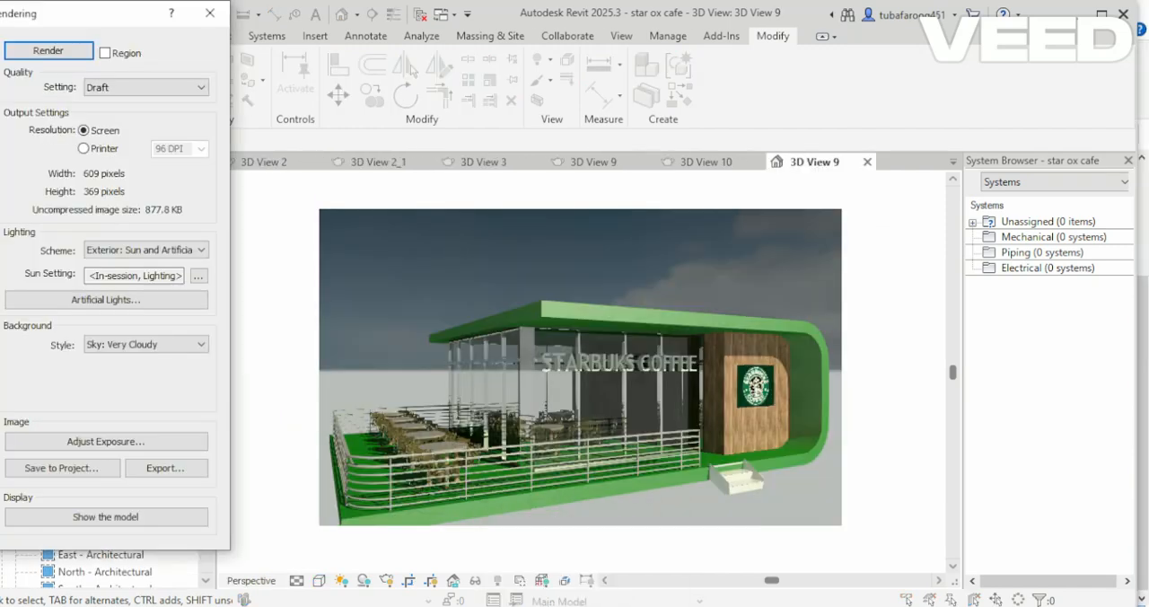
Save the rendered perspective image of the cafe to the project.
right_click(532, 471)
click(78, 478)
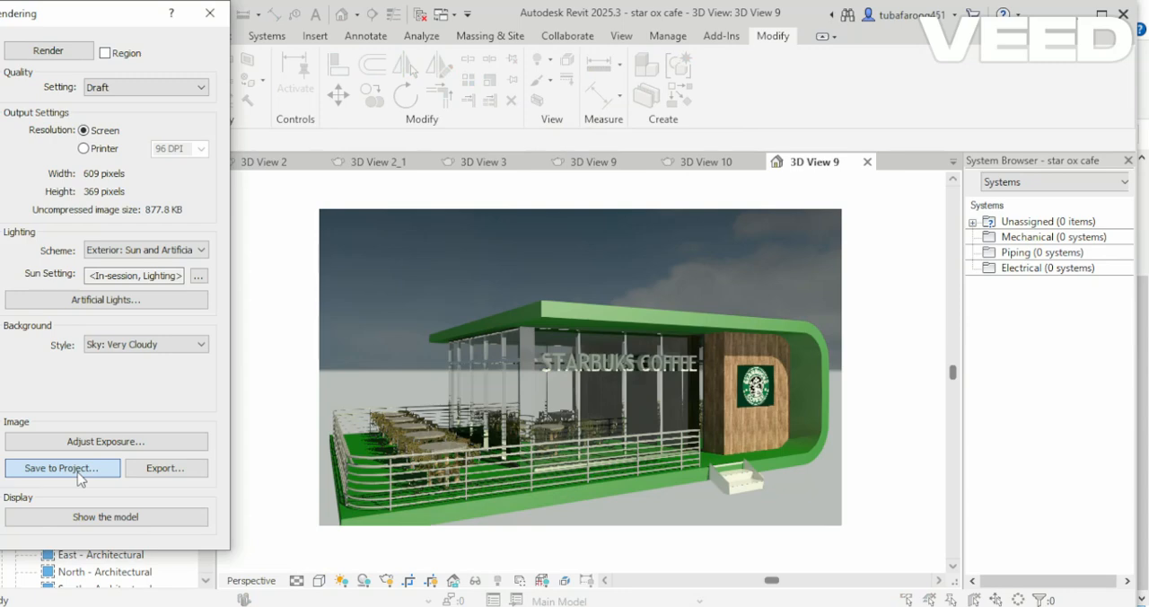